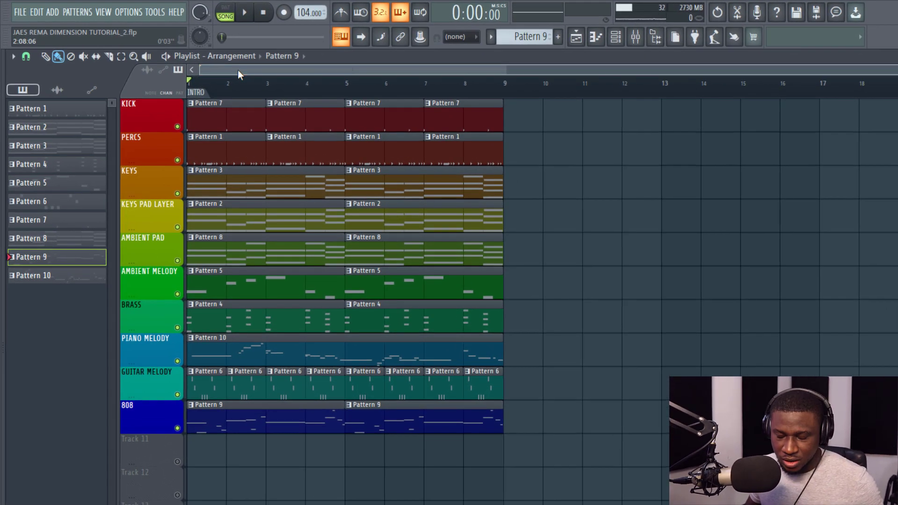
{"action": "key", "text": "space"}
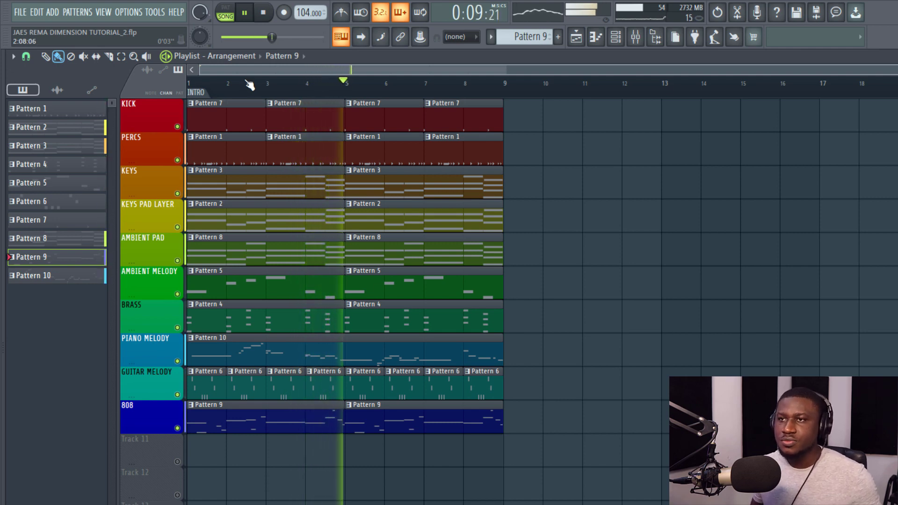
{"action": "key", "text": "space"}
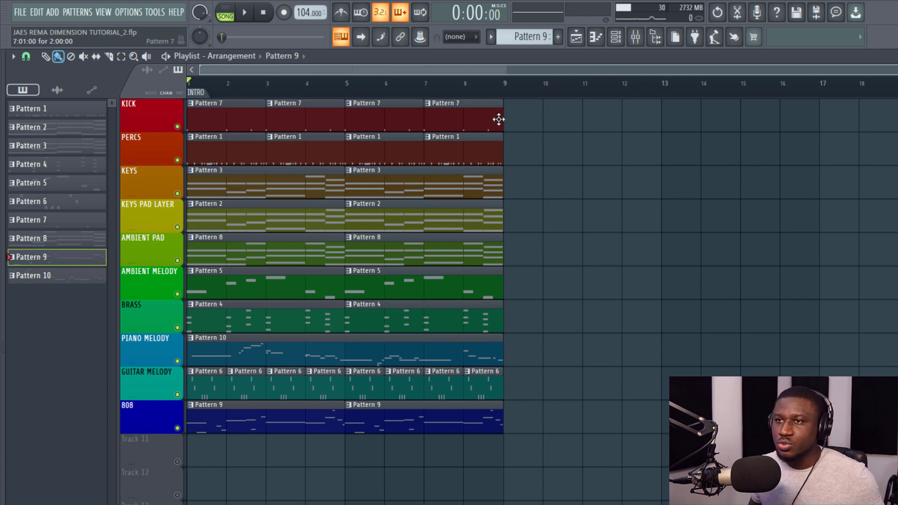
Step: Select every clip in the eight-bar loop and drag the block to start at bar 33
{"action": "left_click_drag", "start_coordinate": [498, 117], "coordinate": [172, 436]}
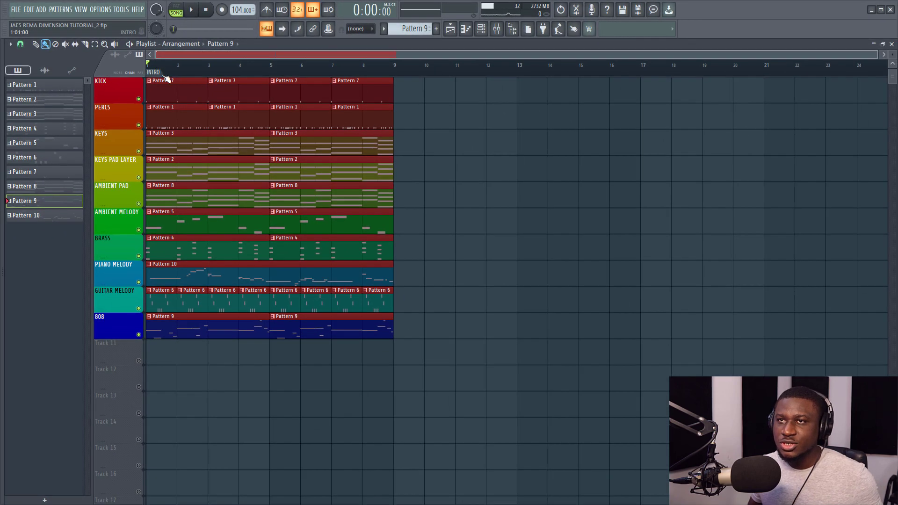
{"action": "left_click_drag", "start_coordinate": [166, 78], "coordinate": [743, 88]}
{"action": "scroll", "coordinate": [569, 70], "scroll_direction": "down", "scroll_amount": 2}
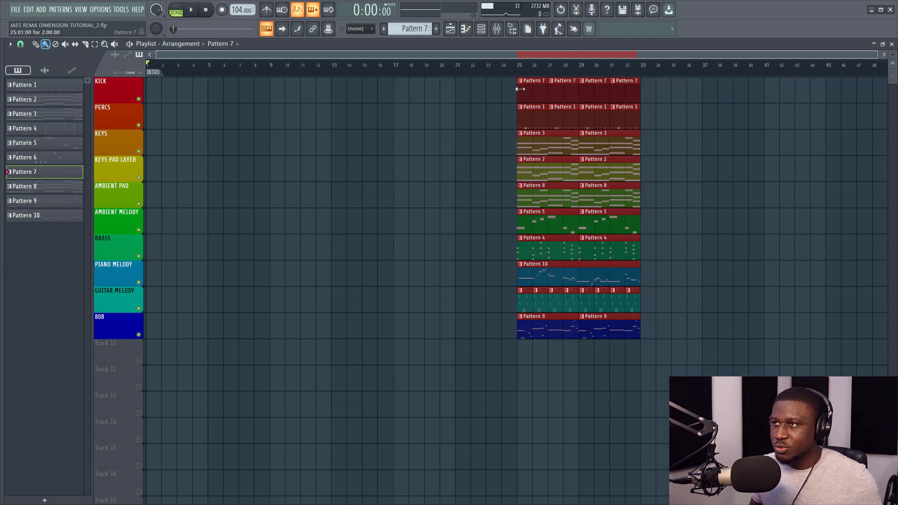
{"action": "left_click_drag", "start_coordinate": [521, 88], "coordinate": [657, 84]}
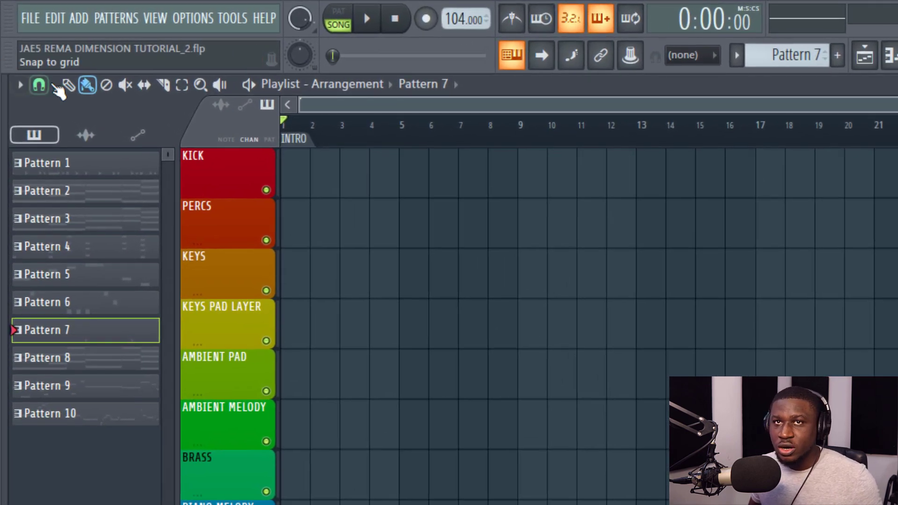
Step: Keep snap on Bar and toggle the time display between bars/beats and minutes/seconds
{"action": "left_click", "coordinate": [36, 79]}
{"action": "left_click", "coordinate": [48, 358]}
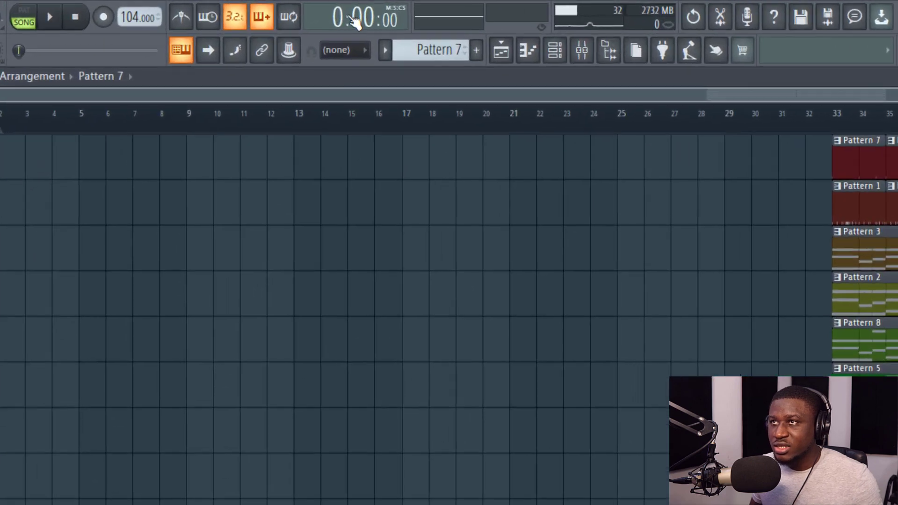
{"action": "left_click", "coordinate": [367, 12]}
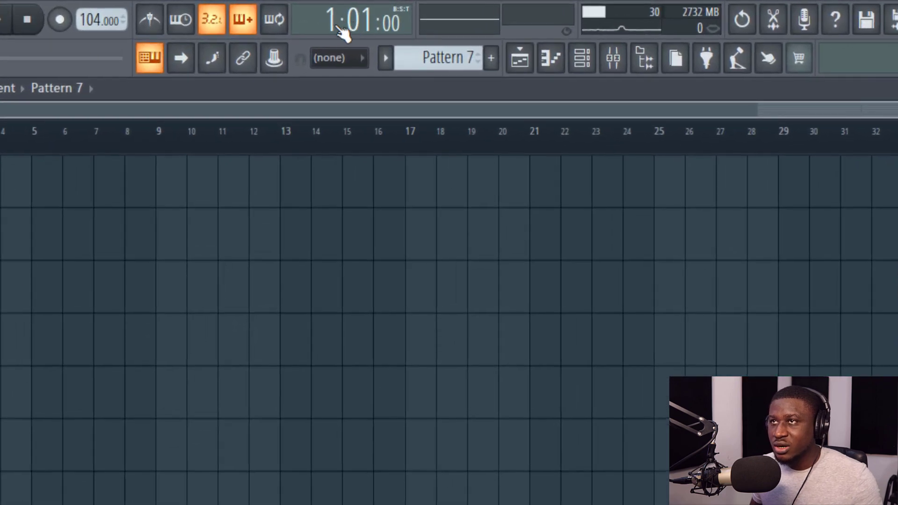
{"action": "left_click", "coordinate": [352, 28]}
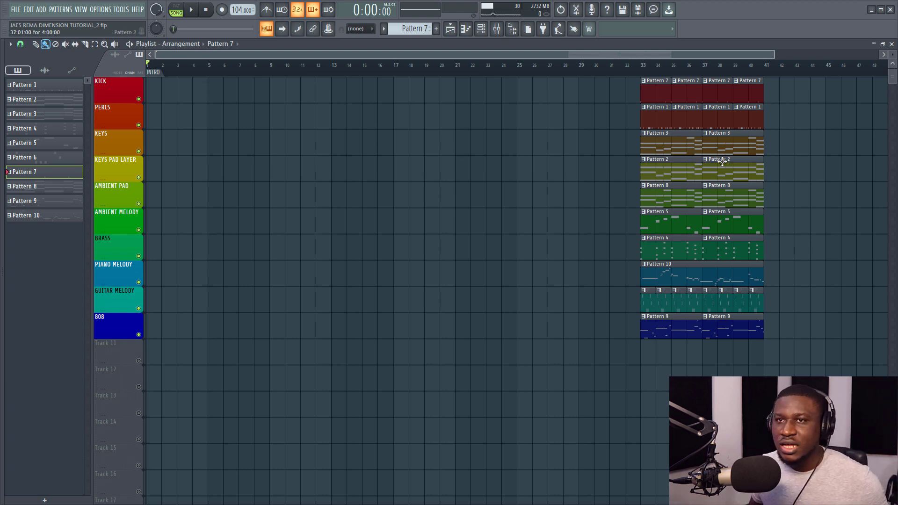
Step: Copy the KEYS Pattern 3 clips into bars 1–9, preview them, and put the song position at bar 9
{"action": "left_click_drag", "start_coordinate": [741, 179], "coordinate": [627, 167]}
{"action": "left_click_drag", "start_coordinate": [732, 144], "coordinate": [85, 135]}
{"action": "key", "text": "space"}
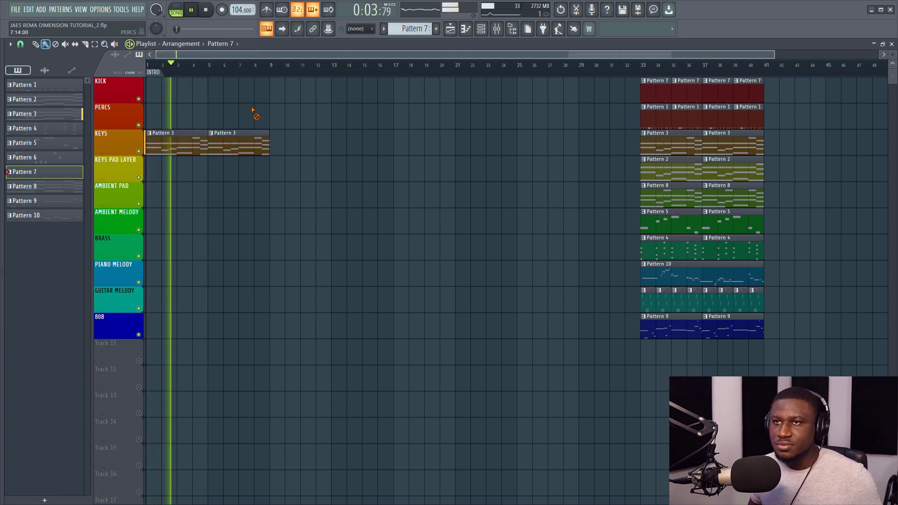
{"action": "key", "text": "space"}
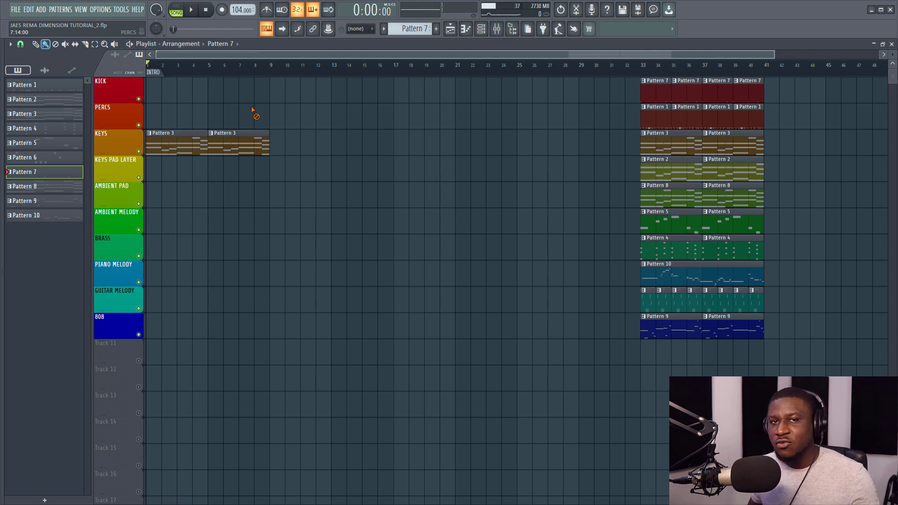
{"action": "left_click", "coordinate": [270, 66]}
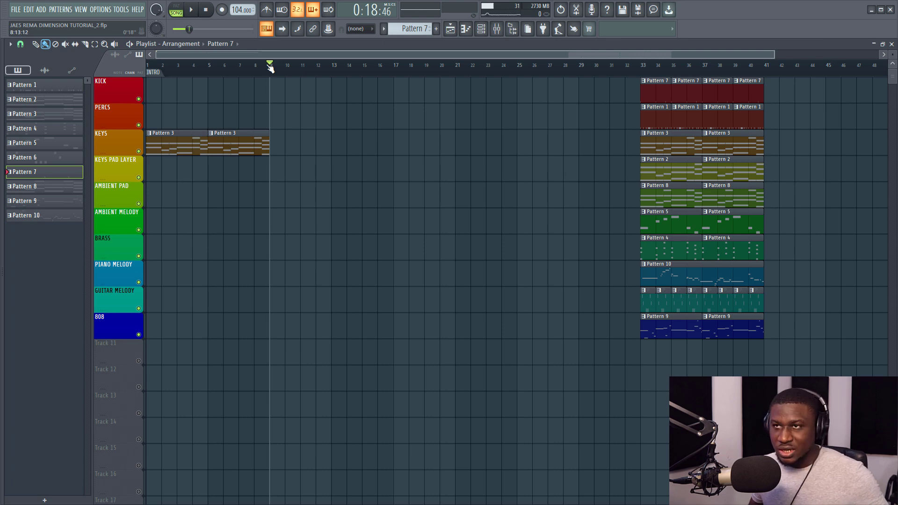
Step: Add a VERSE marker at bar 9 and select the KICK and PERCS clips for the verse
{"action": "key", "text": "alt+t"}
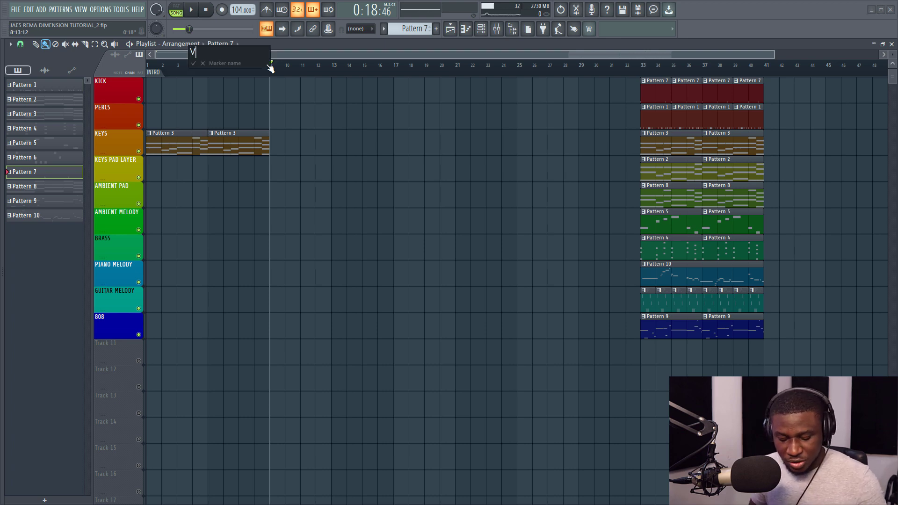
{"action": "type", "text": "VERSE"}
{"action": "key", "text": "Return"}
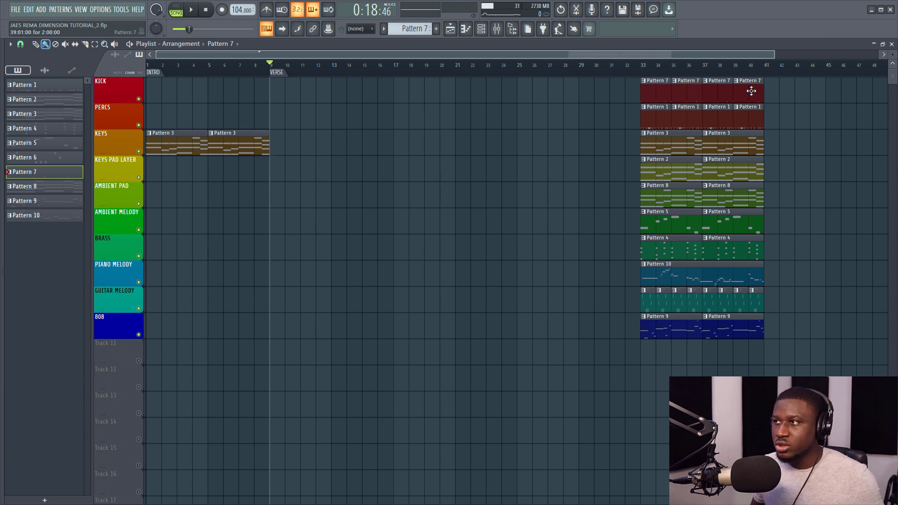
{"action": "left_click_drag", "start_coordinate": [752, 91], "coordinate": [282, 128]}
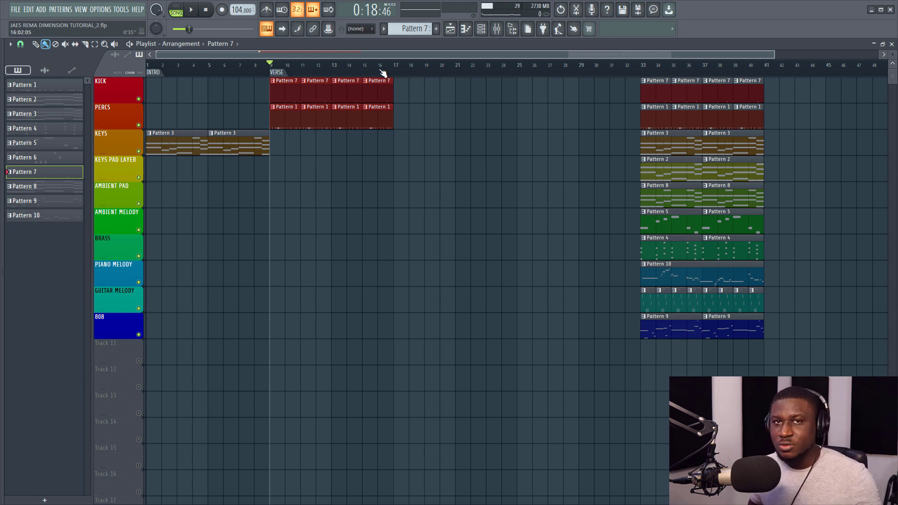
Step: Add a BRIDGE marker at bar 17
{"action": "left_click", "coordinate": [397, 69]}
{"action": "key", "text": "alt+t"}
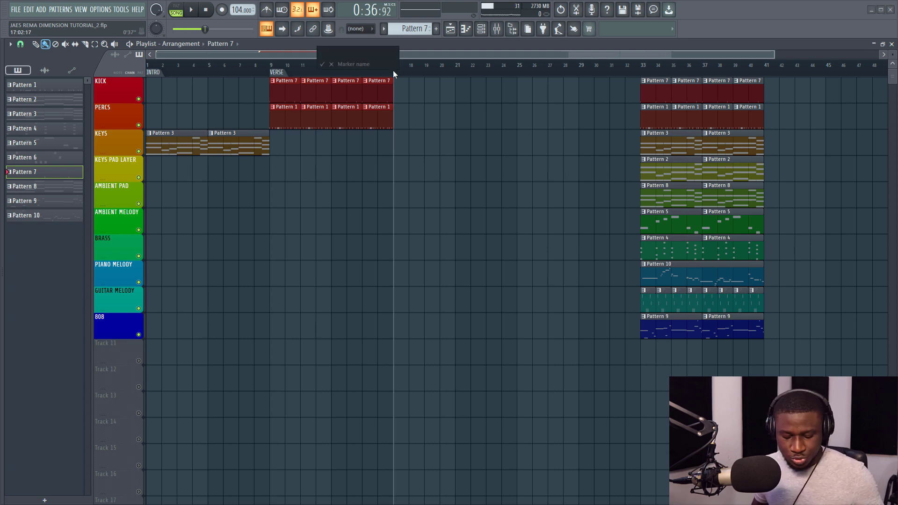
{"action": "type", "text": "BRIDGE"}
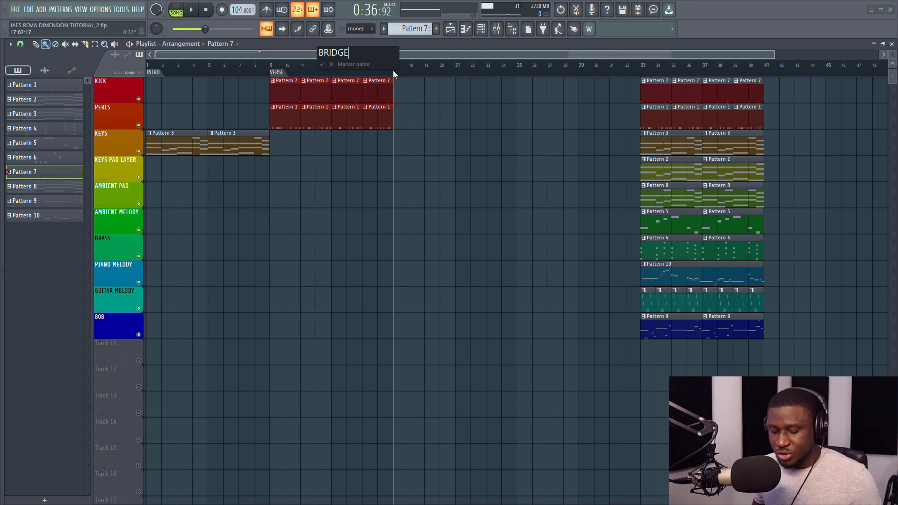
{"action": "key", "text": "Return"}
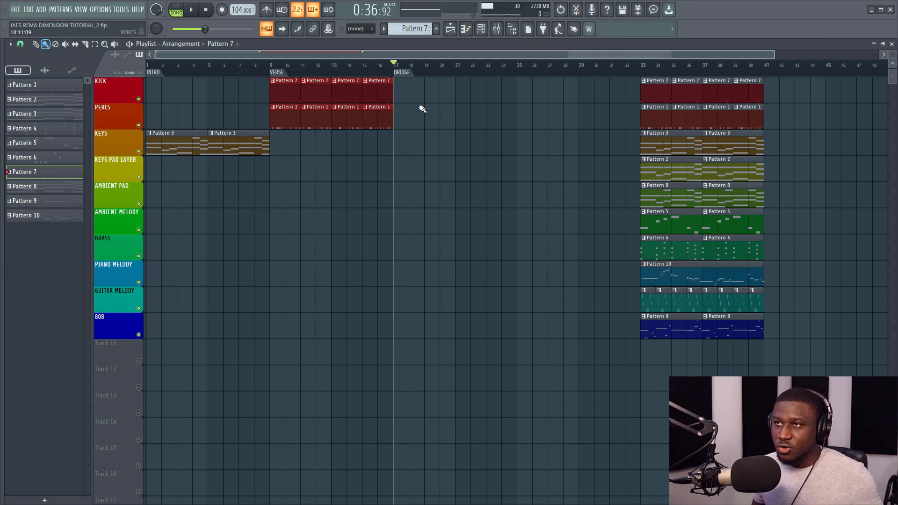
Step: Duplicate the verse KICK and PERCS clips into bars 17–25
{"action": "left_click_drag", "start_coordinate": [399, 96], "coordinate": [281, 114]}
{"action": "key", "text": "ctrl+b"}
{"action": "mouse_move", "coordinate": [394, 110]}
{"action": "left_mouse_down"}
{"action": "mouse_move", "coordinate": [415, 118]}
{"action": "mouse_move", "coordinate": [407, 122]}
{"action": "left_mouse_up"}
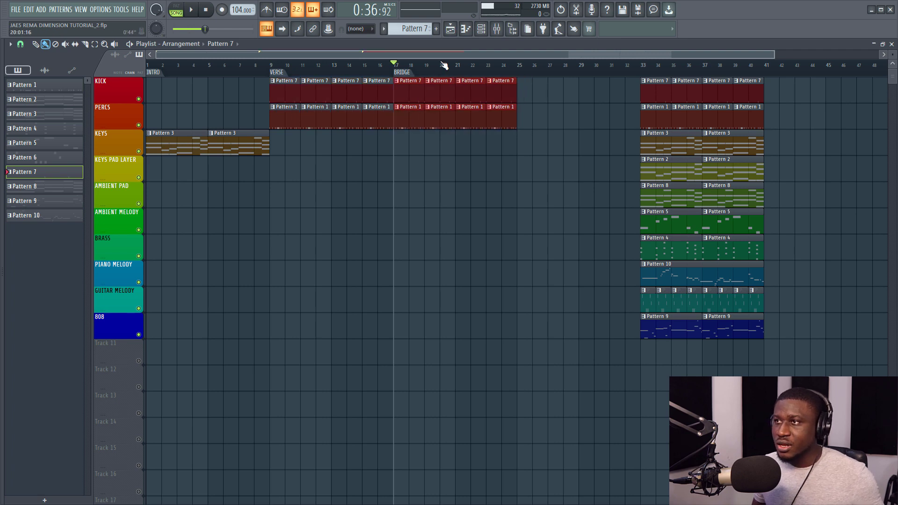
{"action": "scroll", "coordinate": [441, 66], "scroll_direction": "down", "scroll_amount": 2}
Step: Add a HOOK marker at bar 25
{"action": "left_click", "coordinate": [466, 66]}
{"action": "key", "text": "alt+t"}
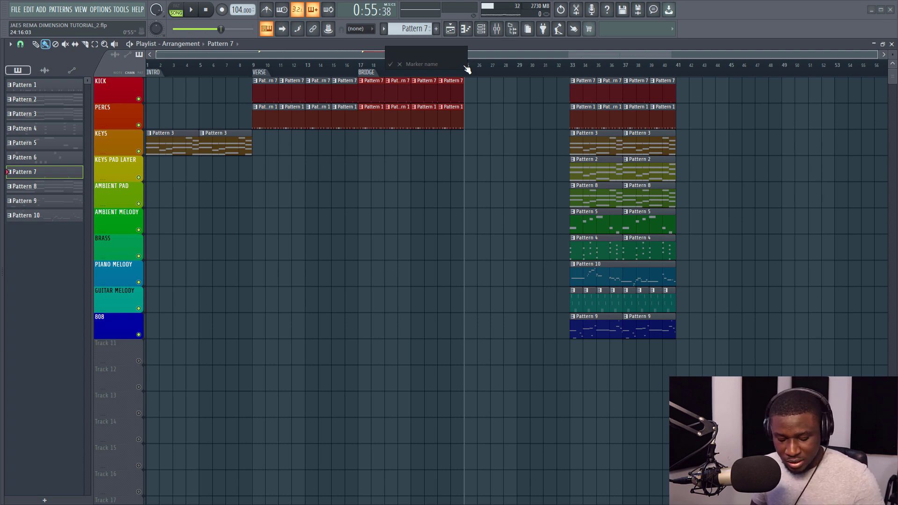
{"action": "type", "text": "HOOK"}
{"action": "key", "text": "Return"}
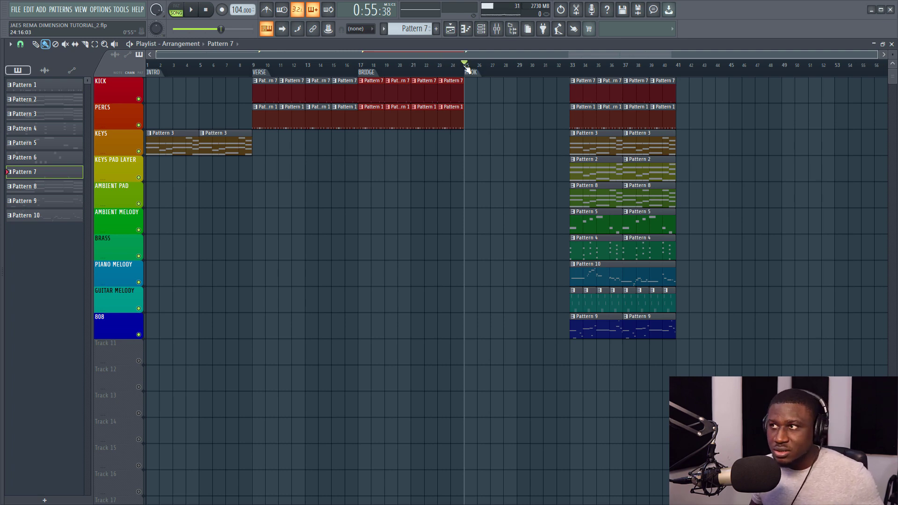
Step: Move the full clip block from bar 33 out to bar 54
{"action": "left_click_drag", "start_coordinate": [541, 78], "coordinate": [762, 392]}
{"action": "left_click_drag", "start_coordinate": [587, 91], "coordinate": [866, 91]}
{"action": "scroll", "coordinate": [666, 71], "scroll_direction": "down", "scroll_amount": 1}
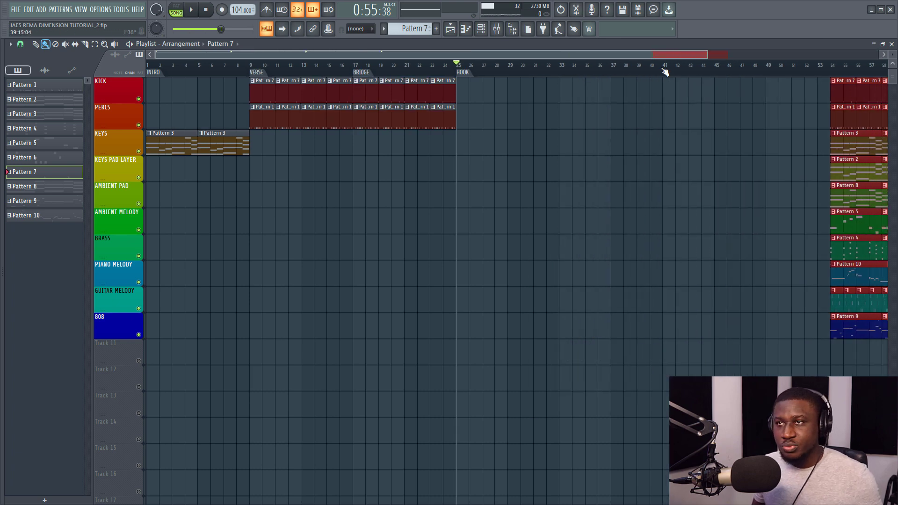
{"action": "scroll", "coordinate": [666, 71], "scroll_direction": "down", "scroll_amount": 2}
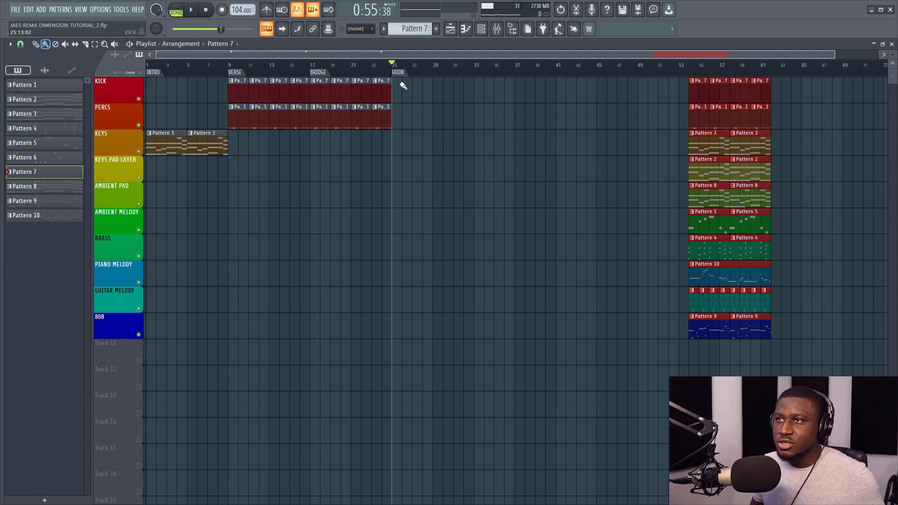
Step: Copy the KICK and PERCS clips through the hook to bar 41 and set the song position there
{"action": "left_click_drag", "start_coordinate": [411, 84], "coordinate": [227, 154]}
{"action": "mouse_move", "coordinate": [273, 120]}
{"action": "left_mouse_down"}
{"action": "mouse_move", "coordinate": [421, 115]}
{"action": "mouse_move", "coordinate": [400, 120]}
{"action": "left_mouse_up"}
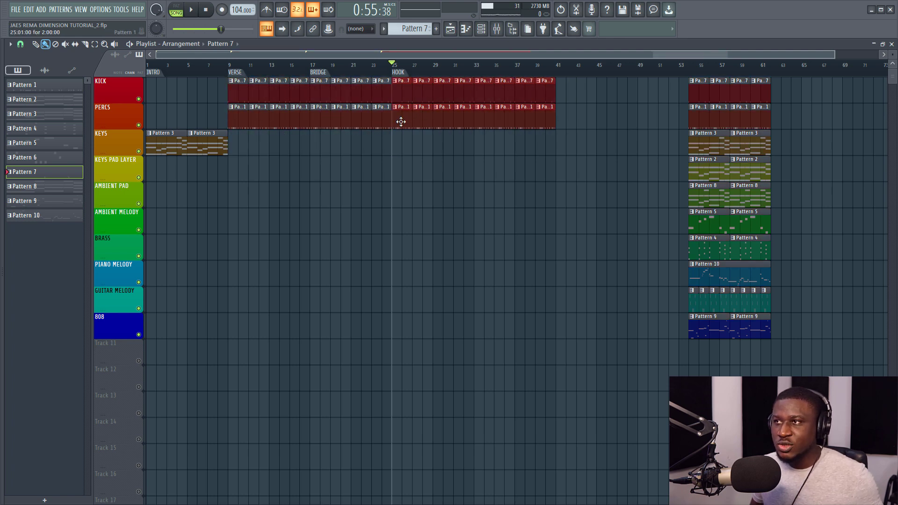
{"action": "left_click", "coordinate": [498, 196]}
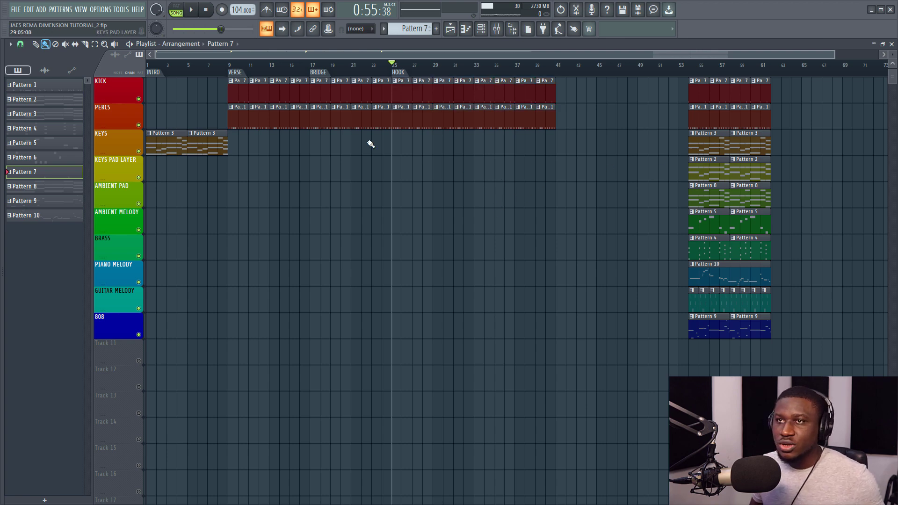
{"action": "left_click", "coordinate": [560, 70]}
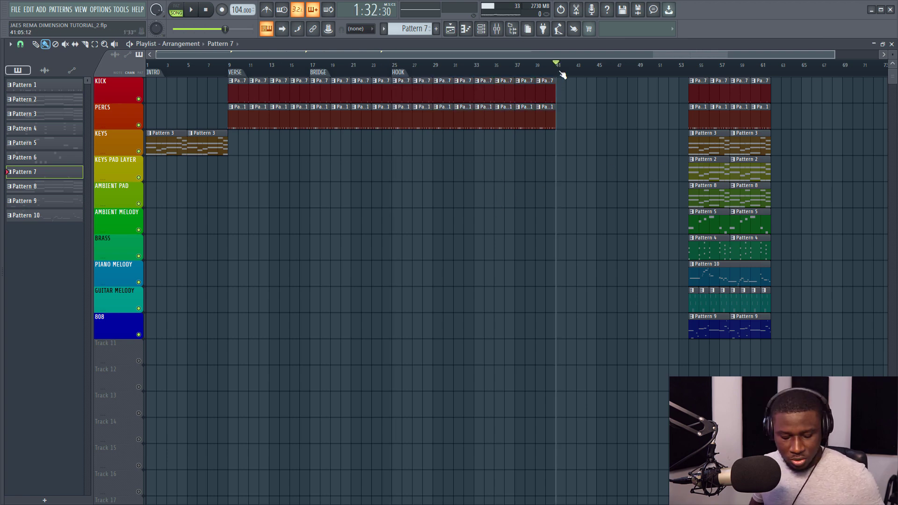
Step: Add a marker named '2ND VERSE' at bar 41
{"action": "key", "text": "alt+t"}
{"action": "type", "text": "V"}
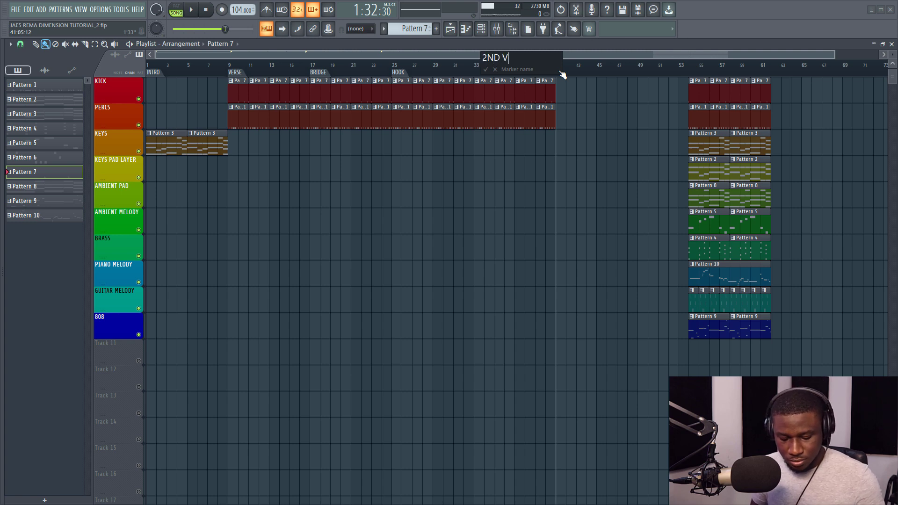
{"action": "type", "text": "ERSE"}
{"action": "key", "text": "Return"}
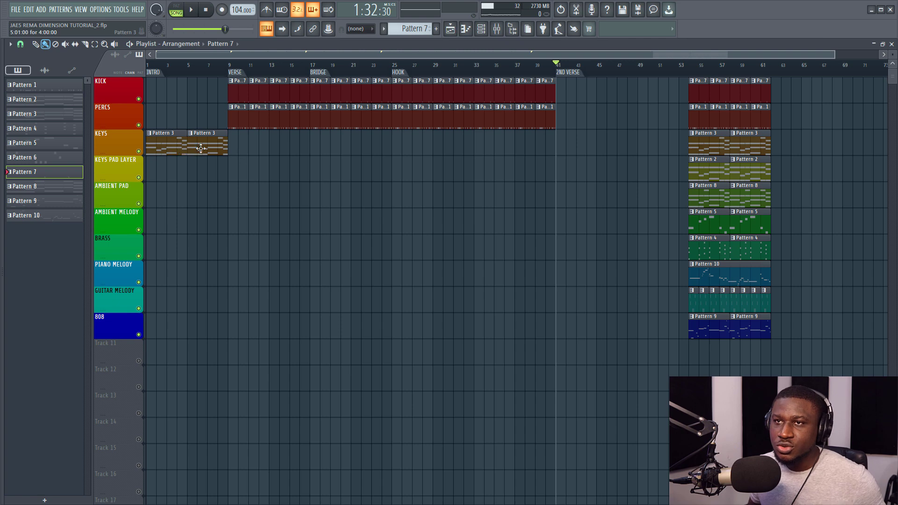
Step: Audition the intro from around bar 7, starting and stopping playback several times
{"action": "left_click", "coordinate": [218, 70]}
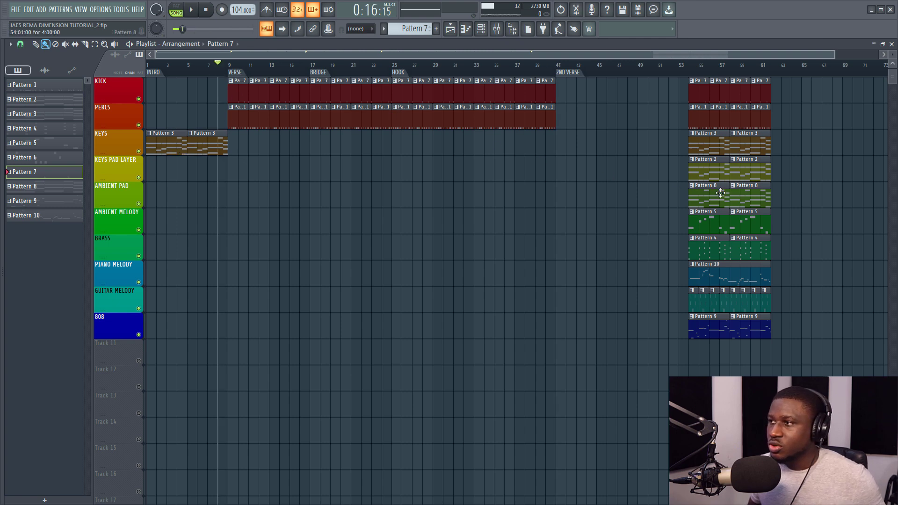
{"action": "left_click", "coordinate": [156, 65]}
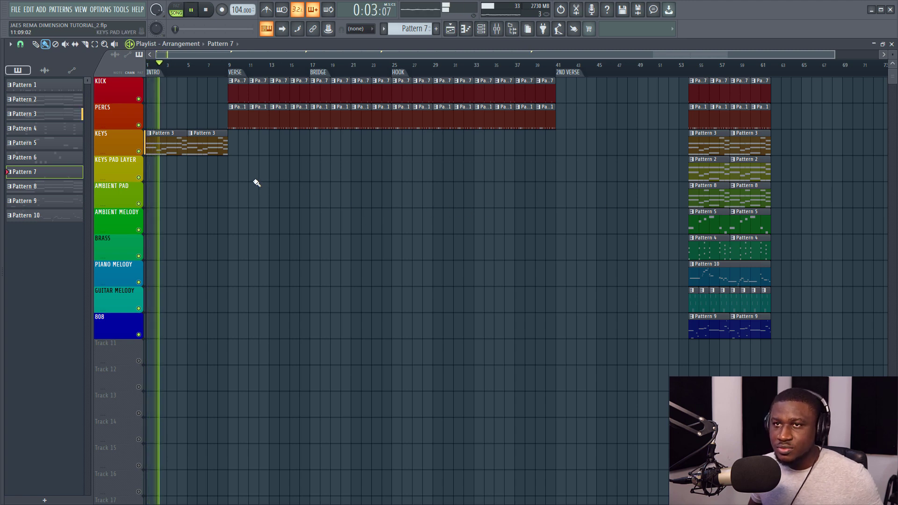
{"action": "key", "text": "space"}
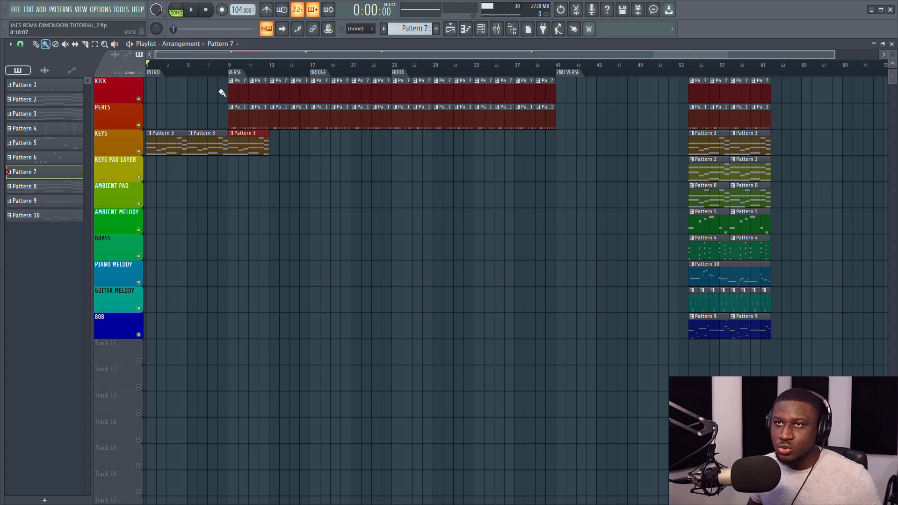
{"action": "left_click", "coordinate": [203, 66]}
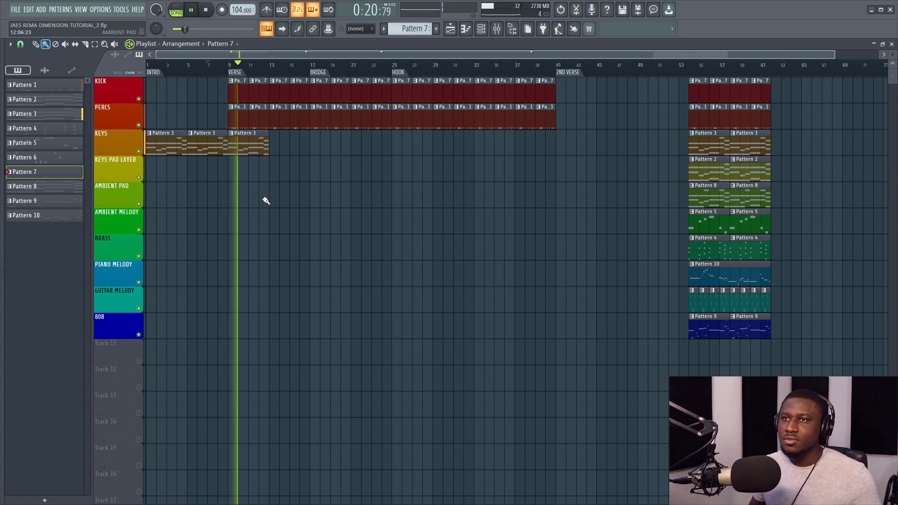
{"action": "key", "text": "space"}
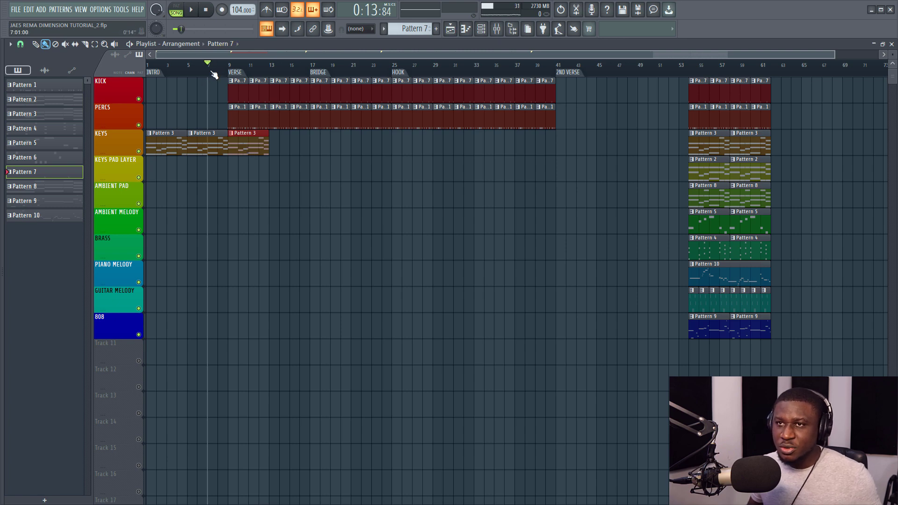
{"action": "key", "text": "space"}
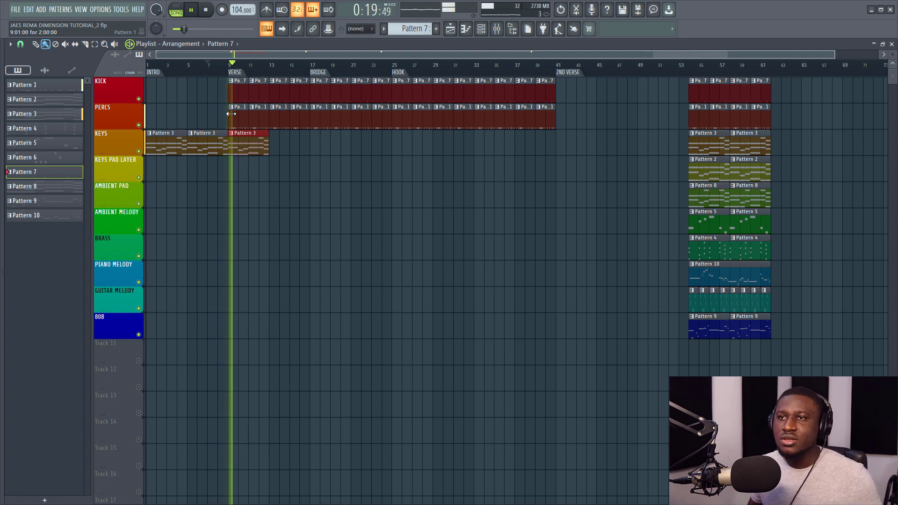
{"action": "key", "text": "space"}
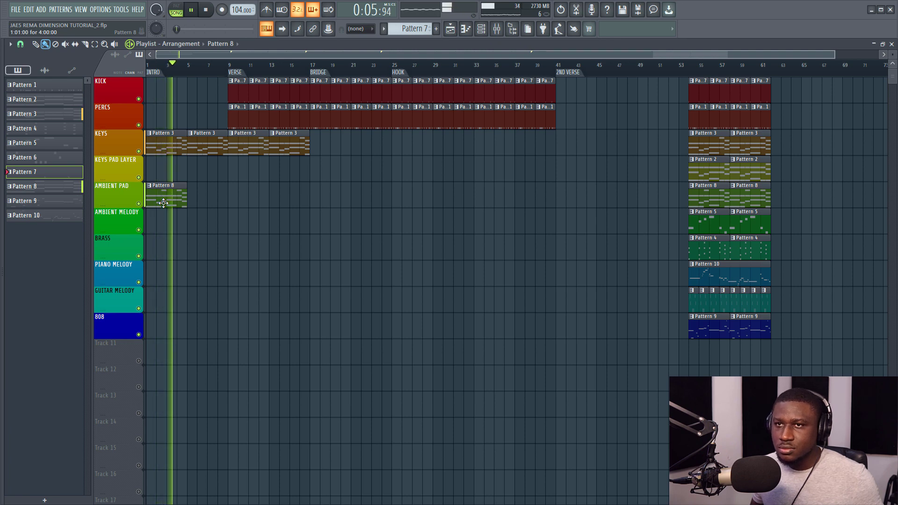
Step: Delete the Ambient Pad Pattern 8 clip and duplicate the Ambient Melody Pattern 5 clip
{"action": "right_click", "coordinate": [163, 202]}
{"action": "key", "text": "space"}
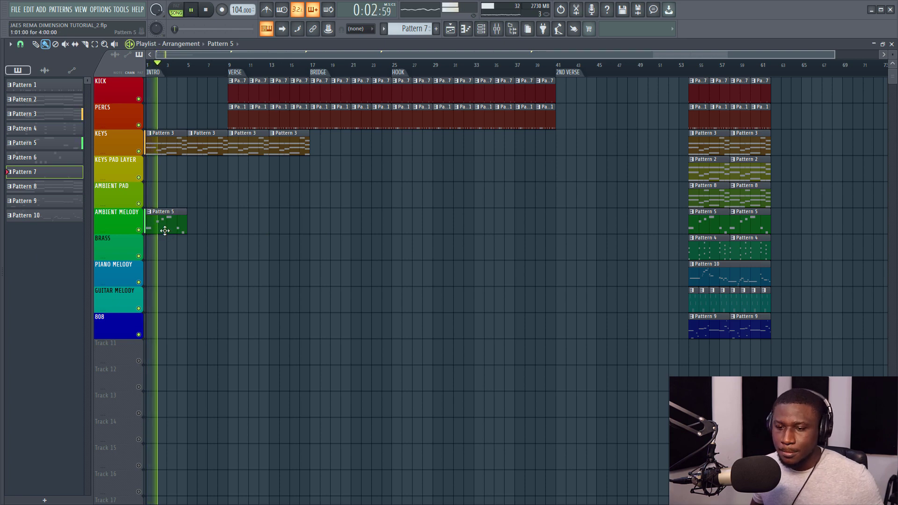
{"action": "left_click", "coordinate": [165, 232]}
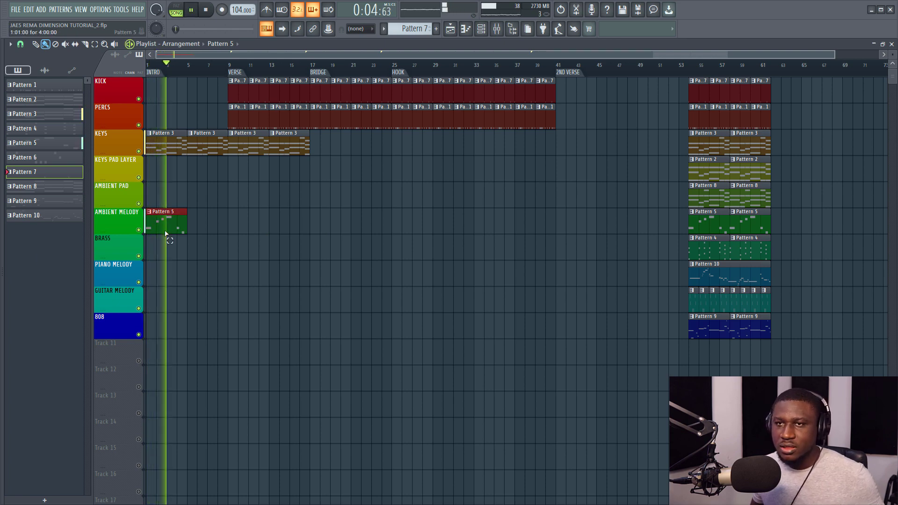
{"action": "key", "text": "ctrl+b"}
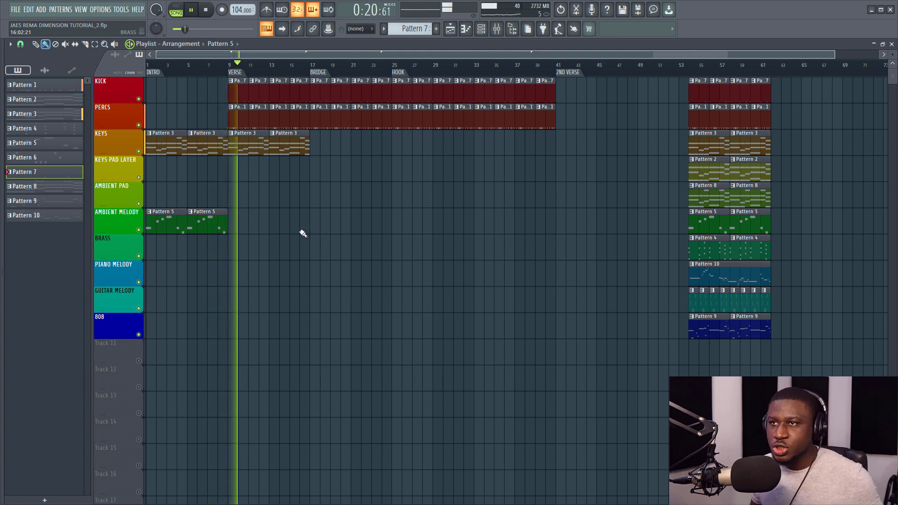
Step: Extend the Keys clips and place Keys Pad Layer Pattern 2 at bar 17, then play from bar 16
{"action": "left_click_drag", "start_coordinate": [301, 180], "coordinate": [331, 140]}
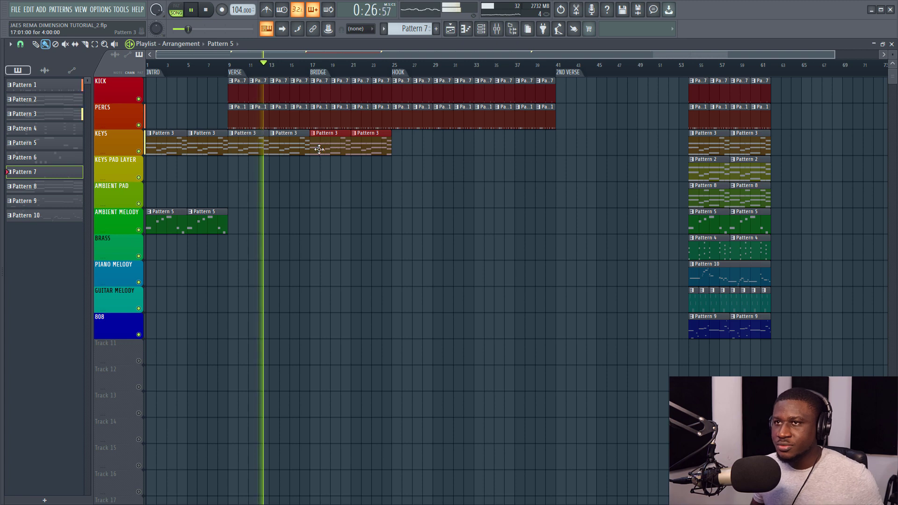
{"action": "left_click", "coordinate": [300, 73]}
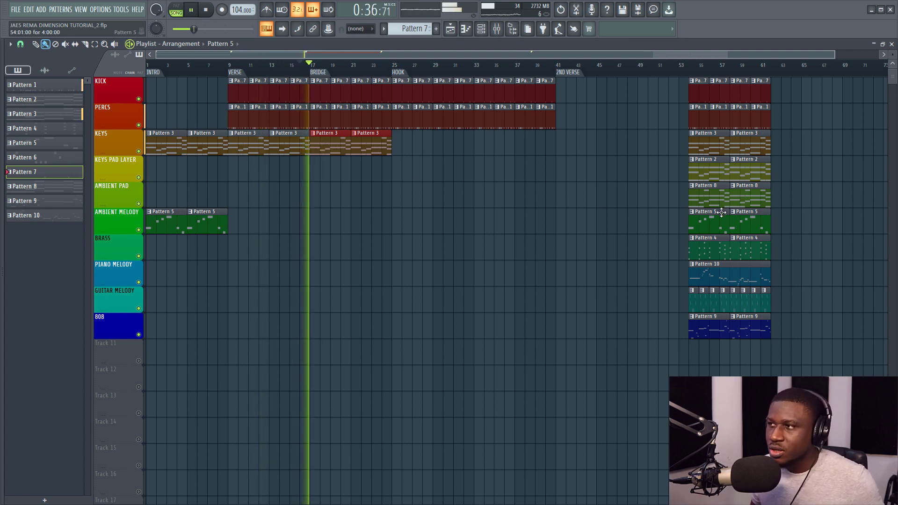
{"action": "key", "text": "space"}
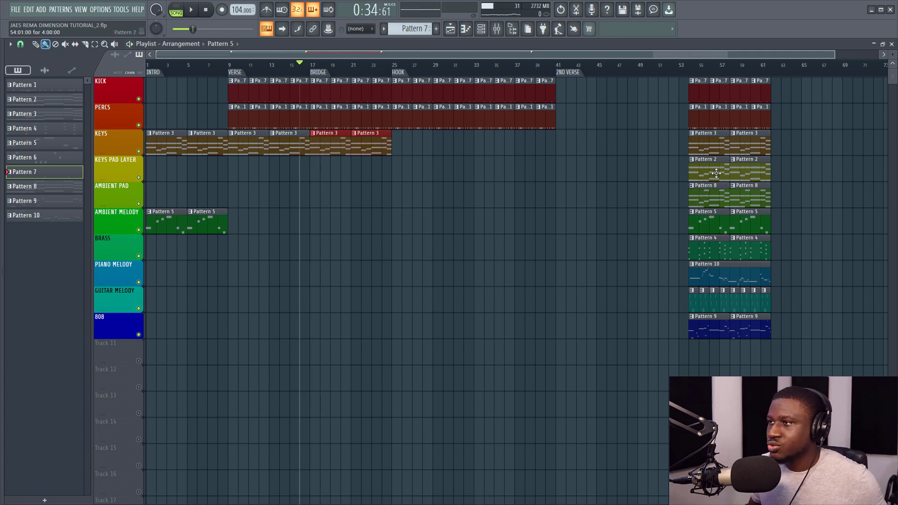
{"action": "left_click_drag", "start_coordinate": [658, 173], "coordinate": [345, 168]}
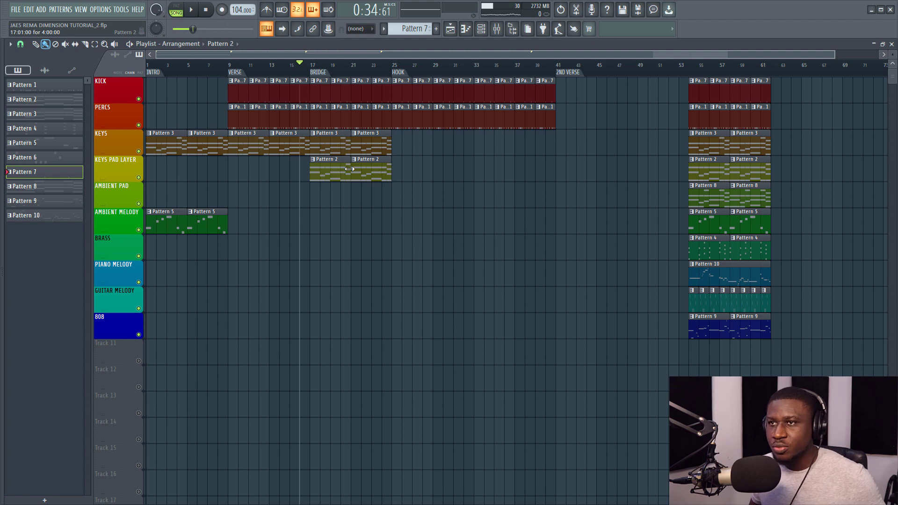
{"action": "key", "text": "space"}
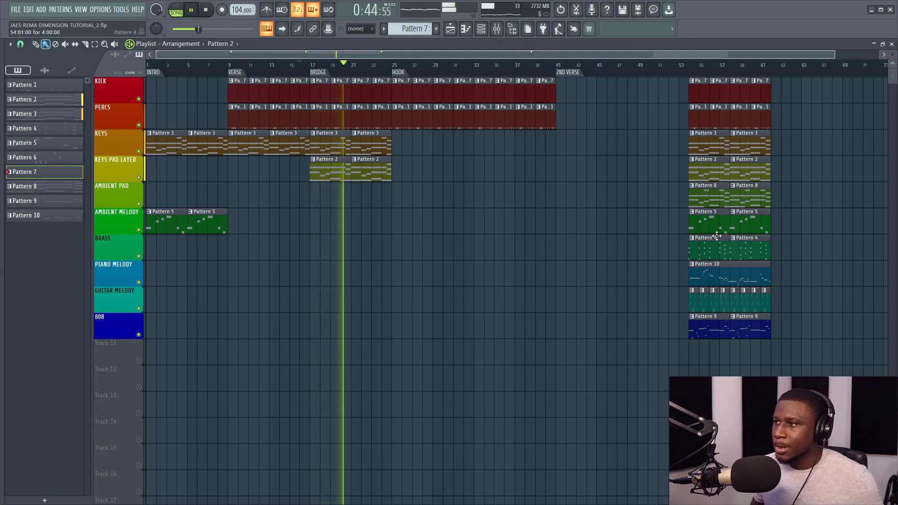
Step: Add a second Brass Pattern 4 clip at bar 21 and audition the bridge from bar 16
{"action": "key", "text": "space"}
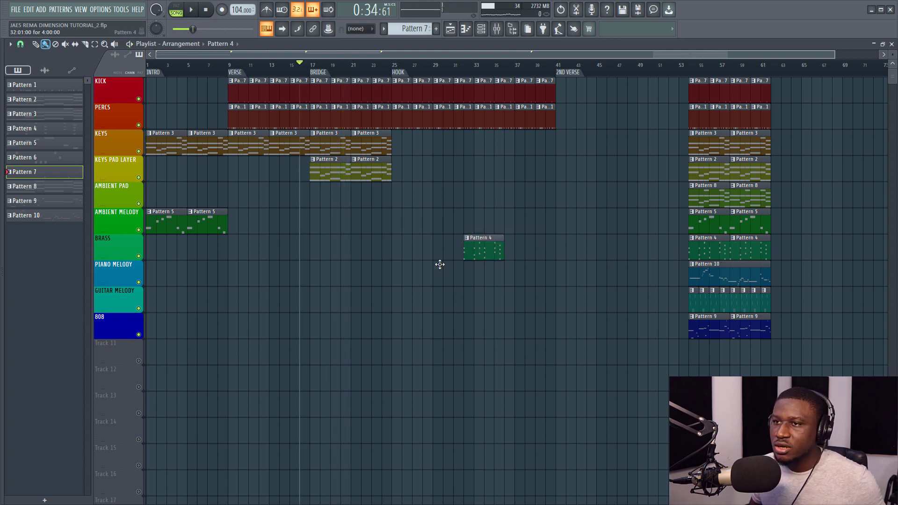
{"action": "key", "text": "space"}
{"action": "left_click", "coordinate": [366, 252]}
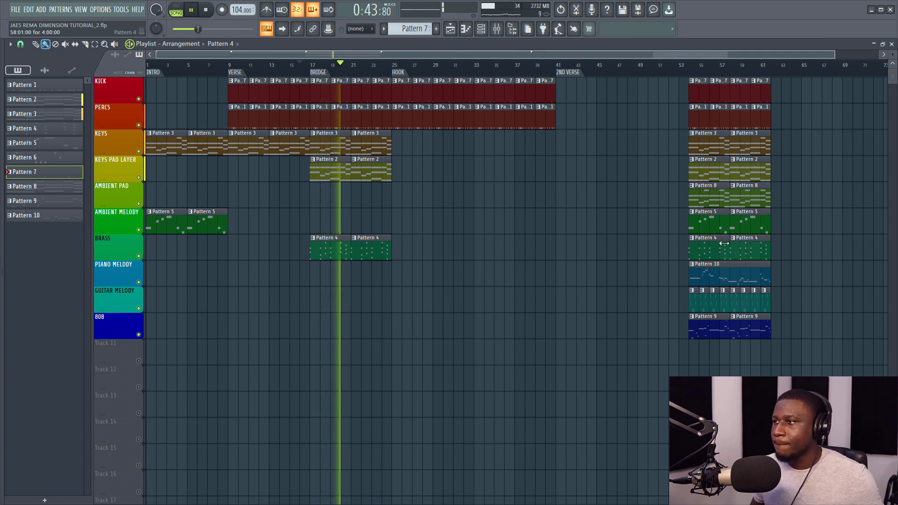
{"action": "key", "text": "space"}
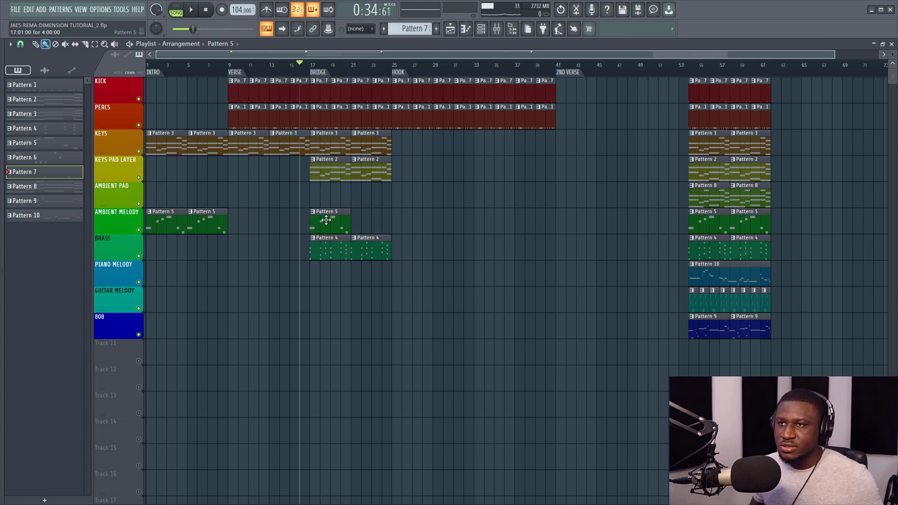
{"action": "key", "text": "space"}
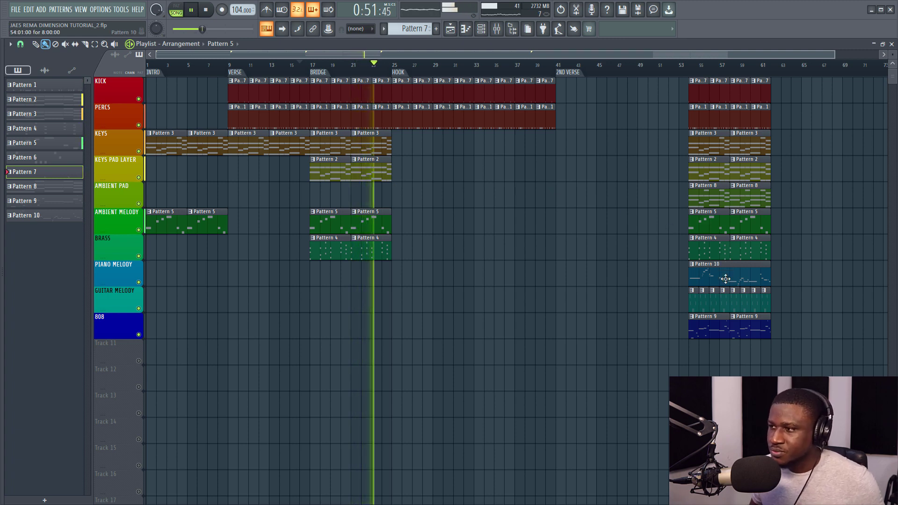
{"action": "key", "text": "space"}
{"action": "left_click", "coordinate": [395, 76]}
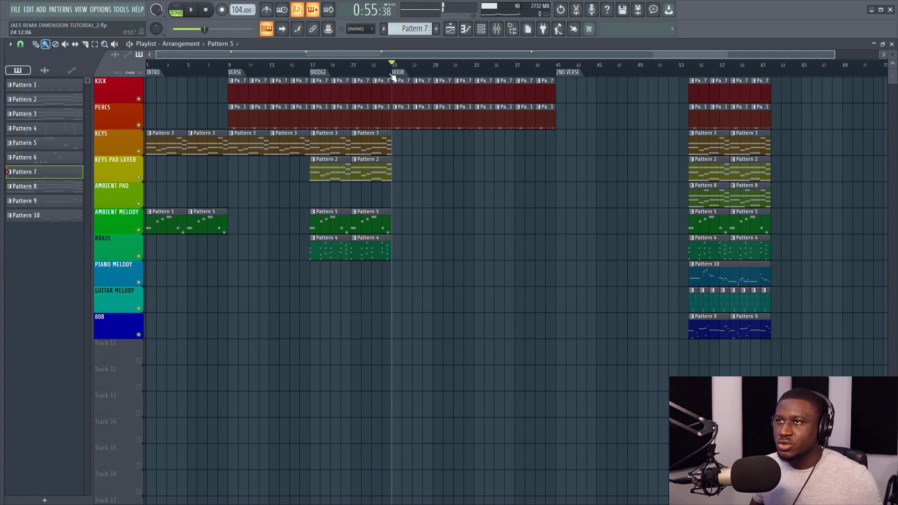
{"action": "key", "text": "space"}
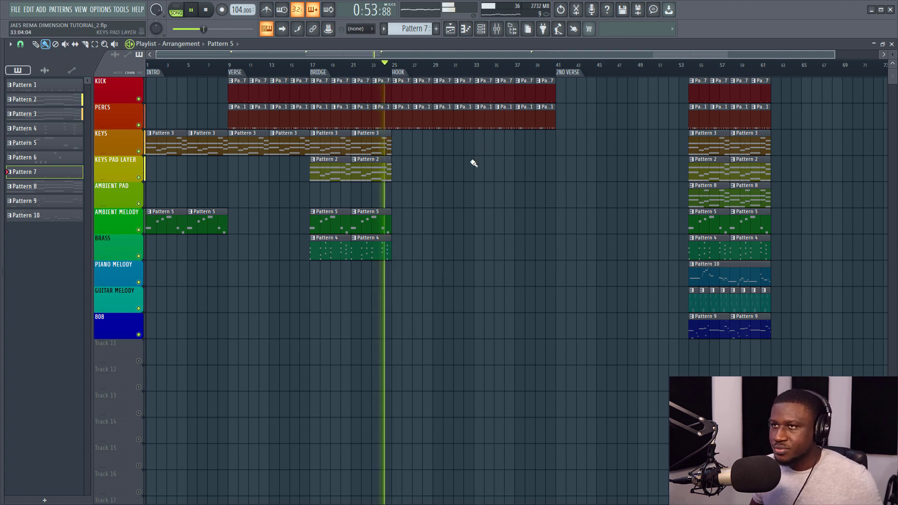
{"action": "key", "text": "space"}
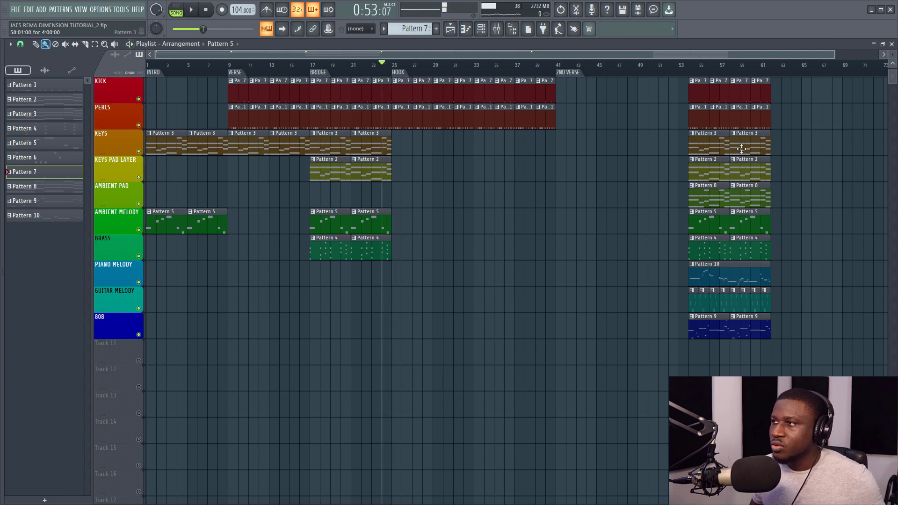
{"action": "left_click_drag", "start_coordinate": [743, 149], "coordinate": [425, 152]}
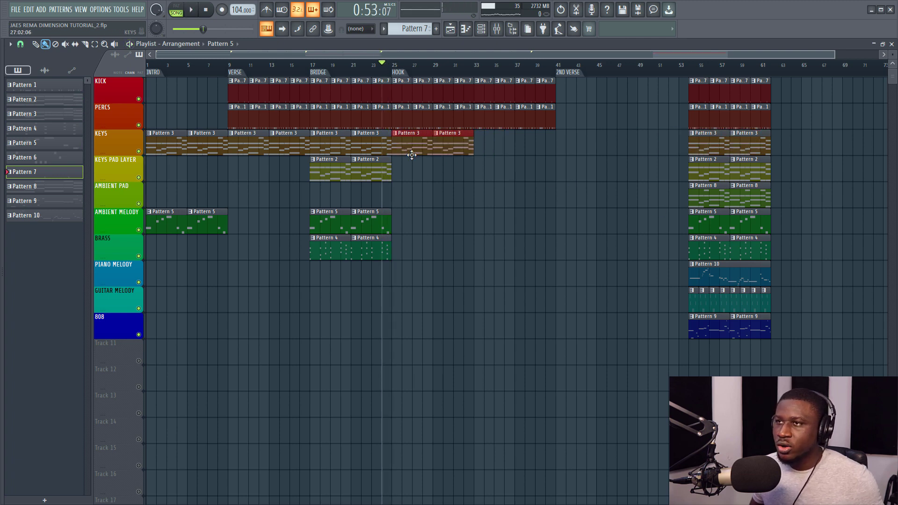
{"action": "key", "text": "ctrl+b"}
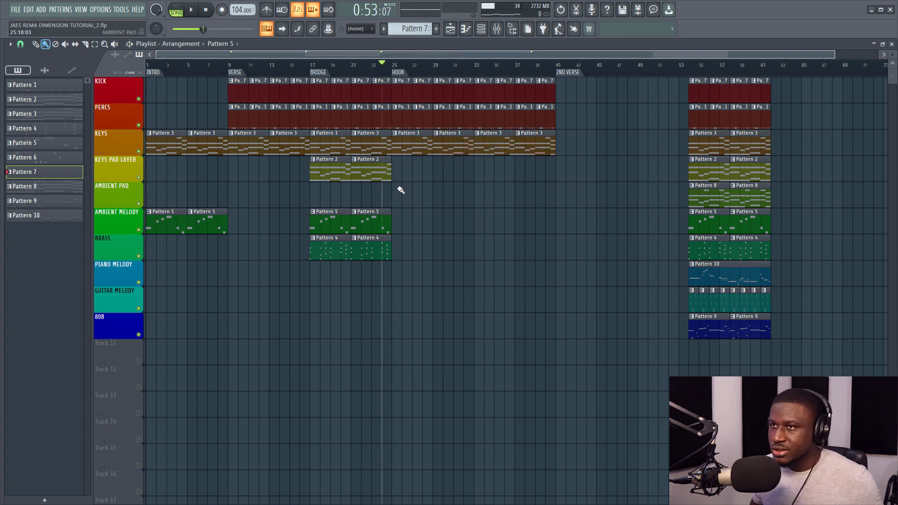
{"action": "left_click", "coordinate": [346, 179], "text": "ctrl"}
{"action": "key", "text": "ctrl+b"}
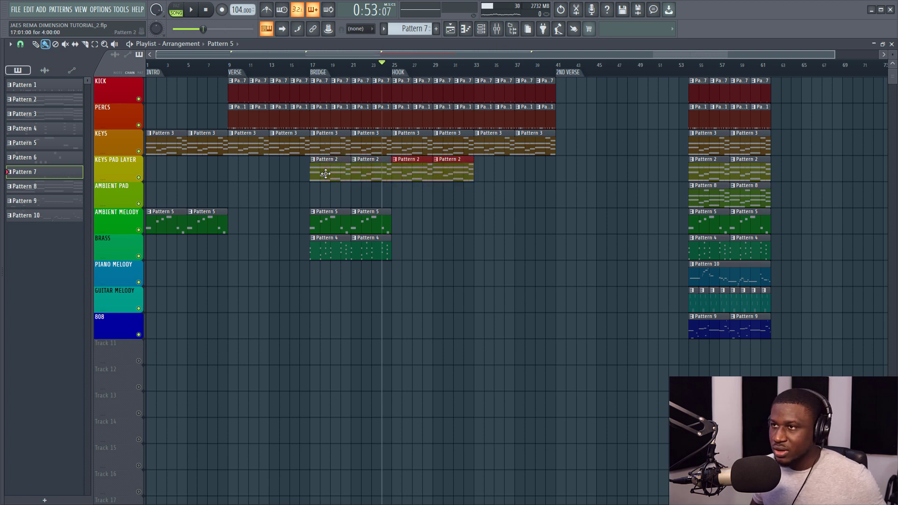
{"action": "key", "text": "ctrl+b"}
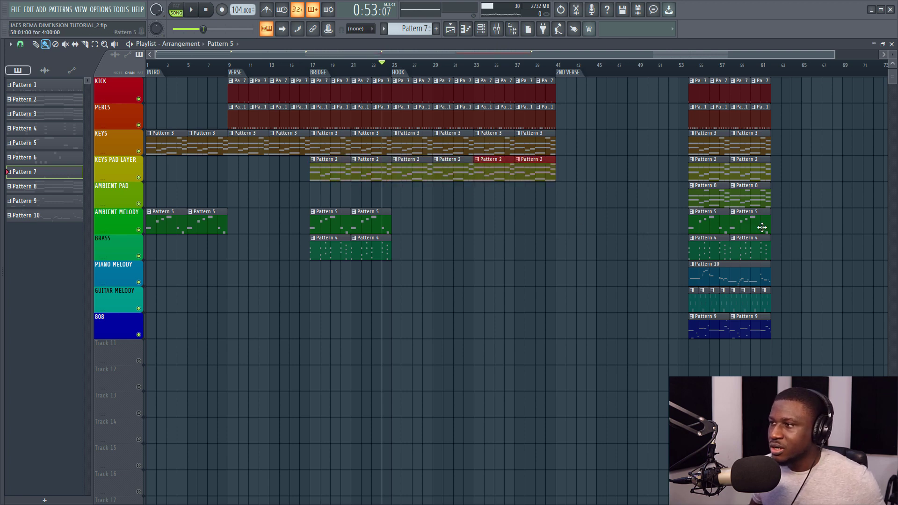
{"action": "left_click_drag", "start_coordinate": [763, 208], "coordinate": [410, 218]}
{"action": "key", "text": "ctrl+b"}
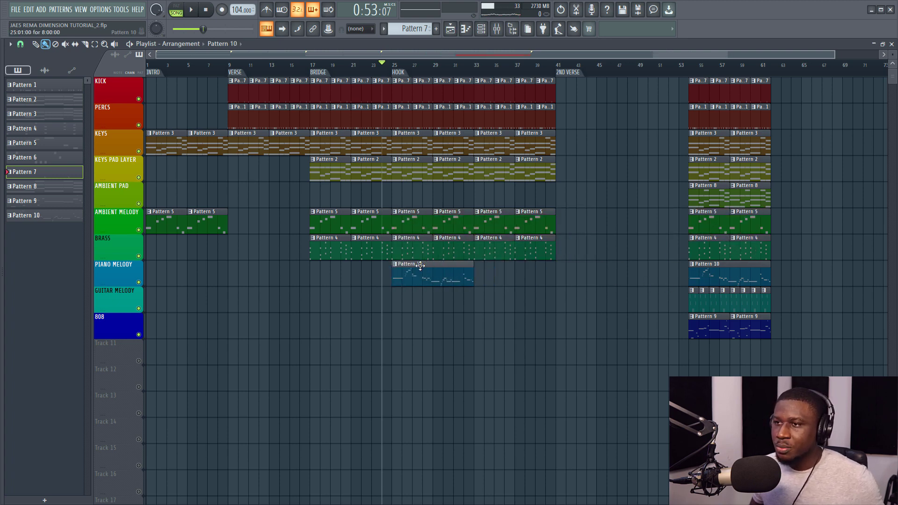
{"action": "key", "text": "space"}
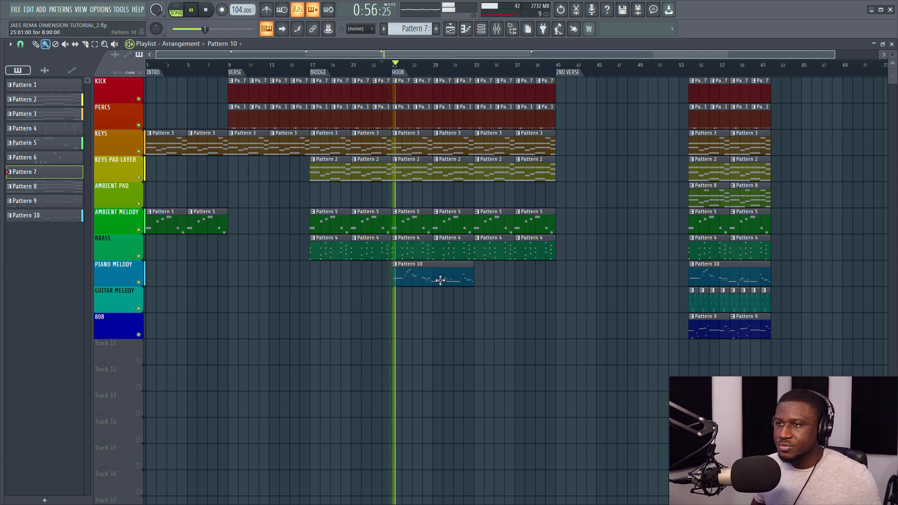
{"action": "left_click_drag", "start_coordinate": [424, 277], "coordinate": [491, 281]}
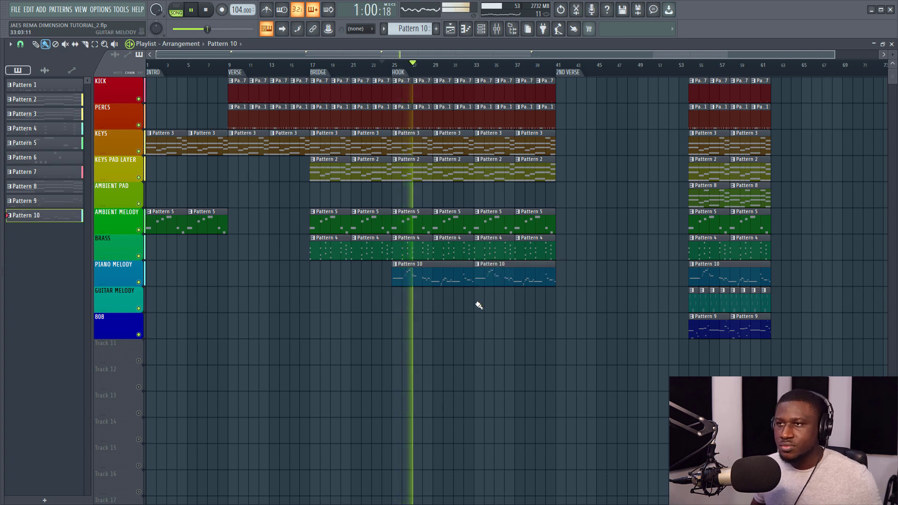
{"action": "left_click", "coordinate": [383, 65]}
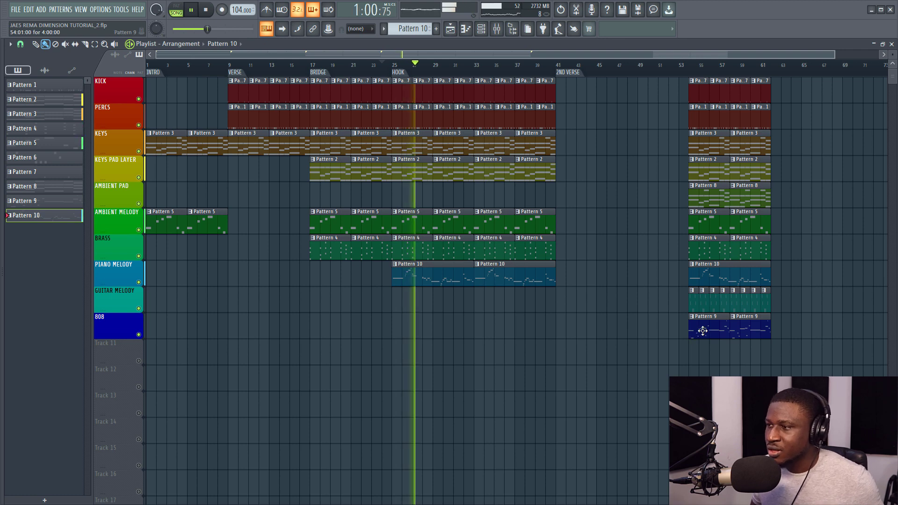
Step: Restore the Guitar Melody clips across bars 33–41
{"action": "key", "text": "space"}
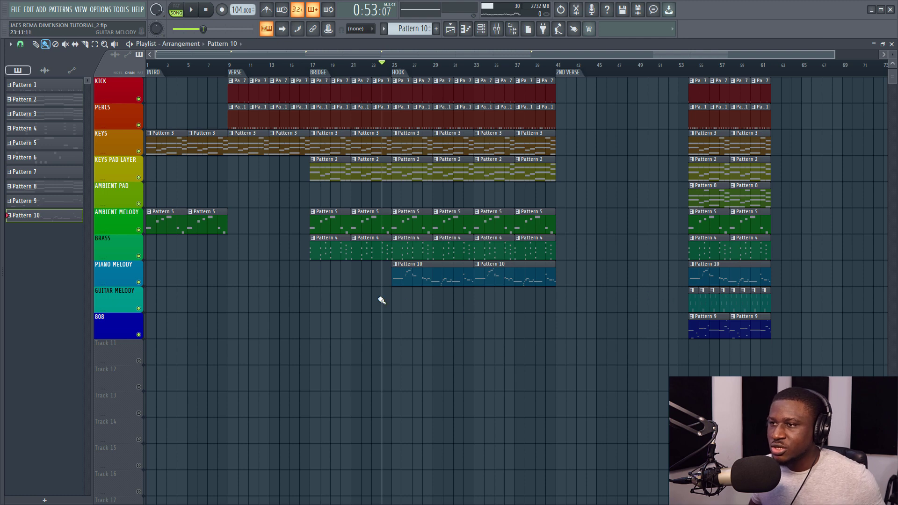
{"action": "left_click", "coordinate": [475, 68]}
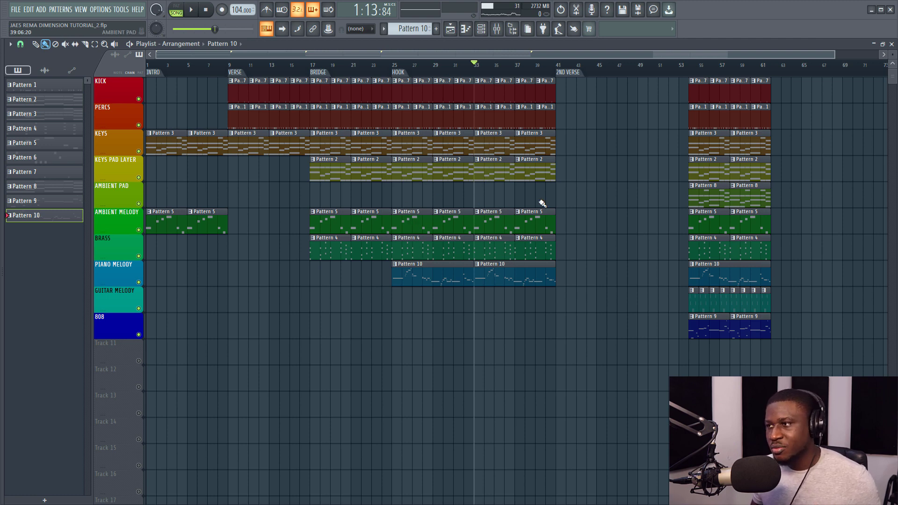
{"action": "left_click_drag", "start_coordinate": [766, 305], "coordinate": [517, 307]}
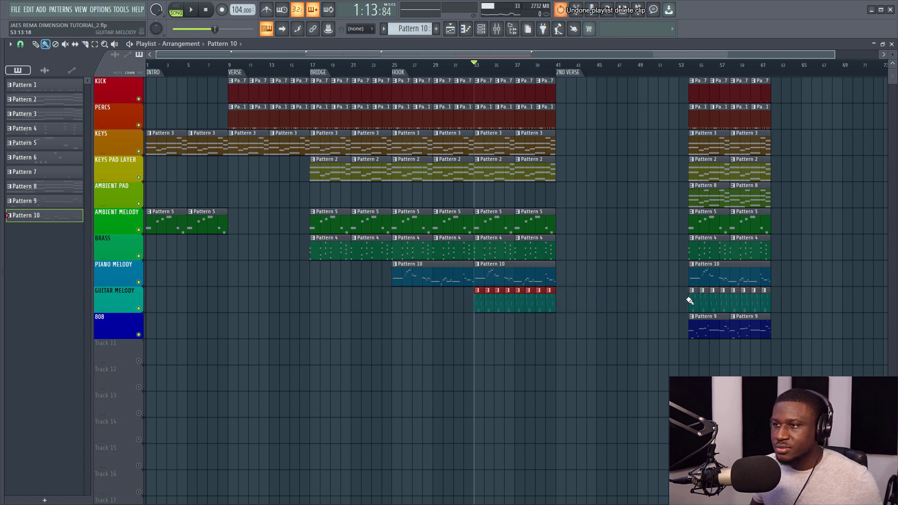
Step: Play the hook back from bar 31 to check the restored guitar
{"action": "key", "text": "space"}
{"action": "left_click", "coordinate": [454, 361]}
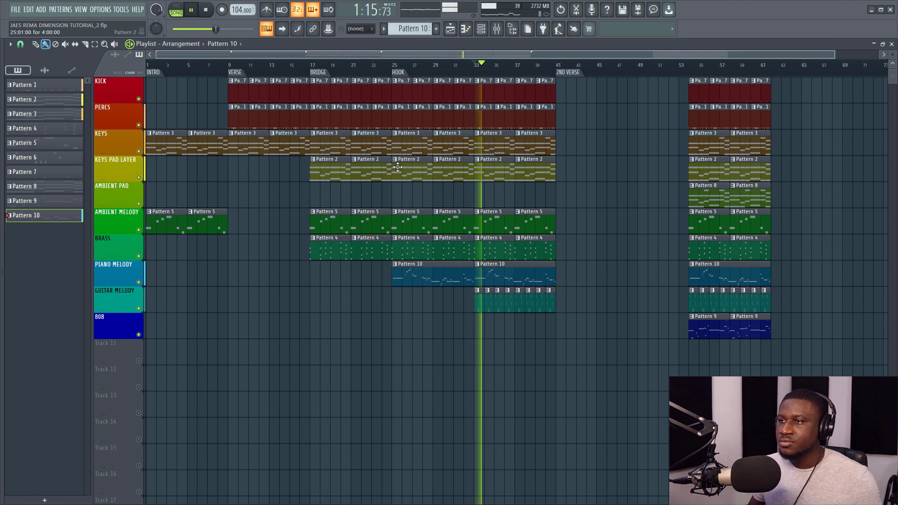
{"action": "left_click", "coordinate": [454, 64]}
{"action": "key", "text": "space"}
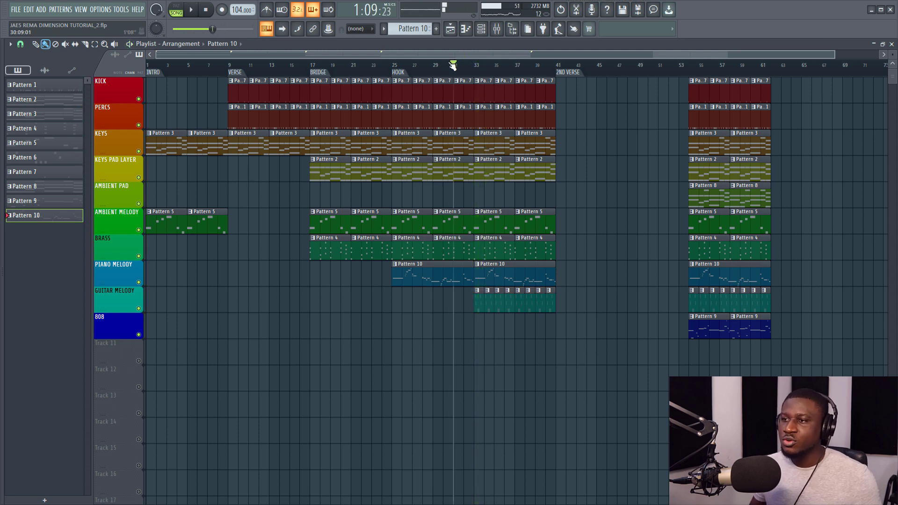
{"action": "key", "text": "space"}
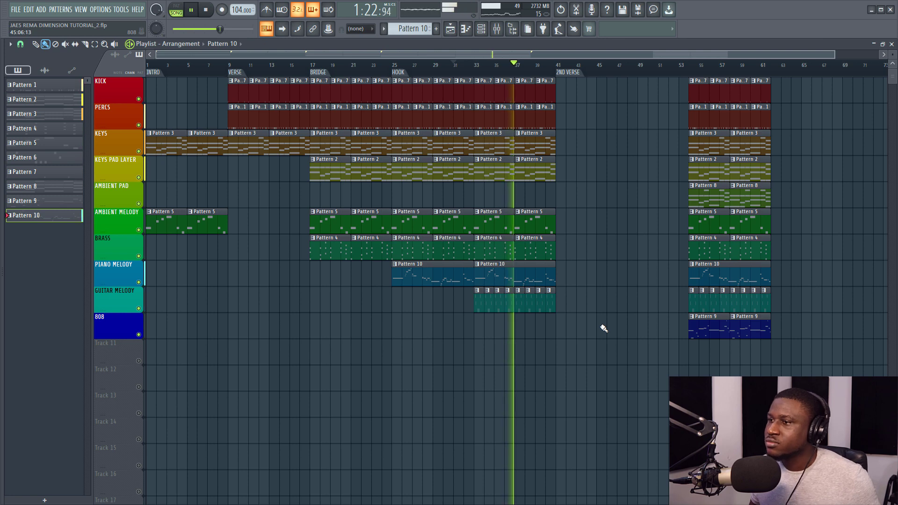
Step: Repeat the 808 Pattern 9 pair across the song and delete the copies past bar 41
{"action": "key", "text": "space"}
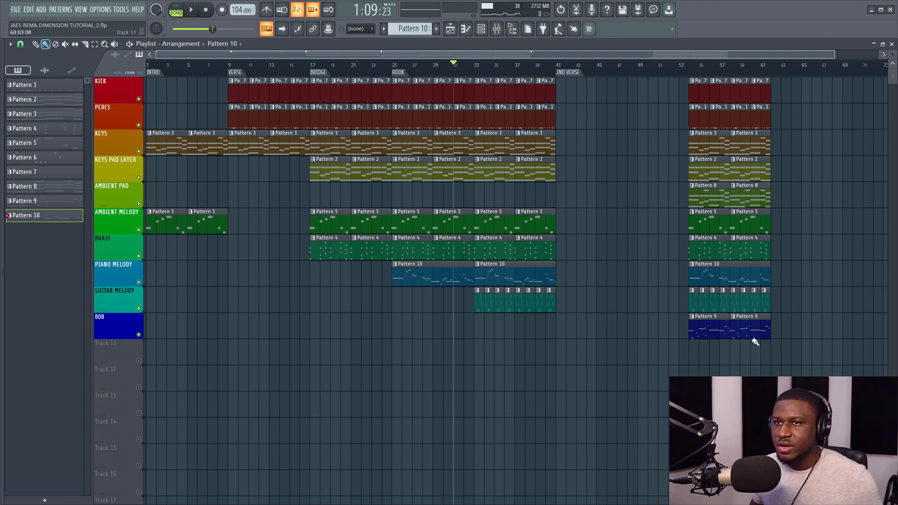
{"action": "left_click_drag", "start_coordinate": [753, 363], "coordinate": [246, 330]}
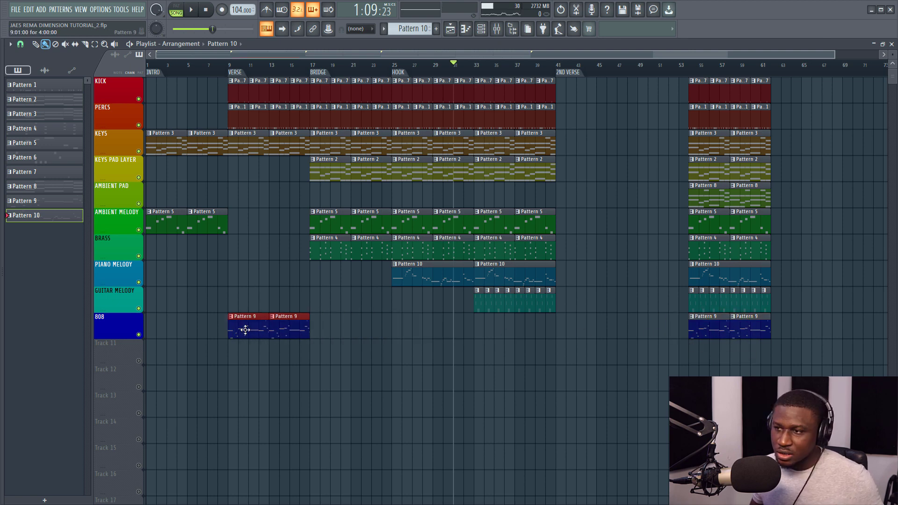
{"action": "key", "text": "ctrl+b"}
{"action": "key", "text": "ctrl+b"}
{"action": "key", "text": "ctrl+b"}
{"action": "key", "text": "ctrl+b"}
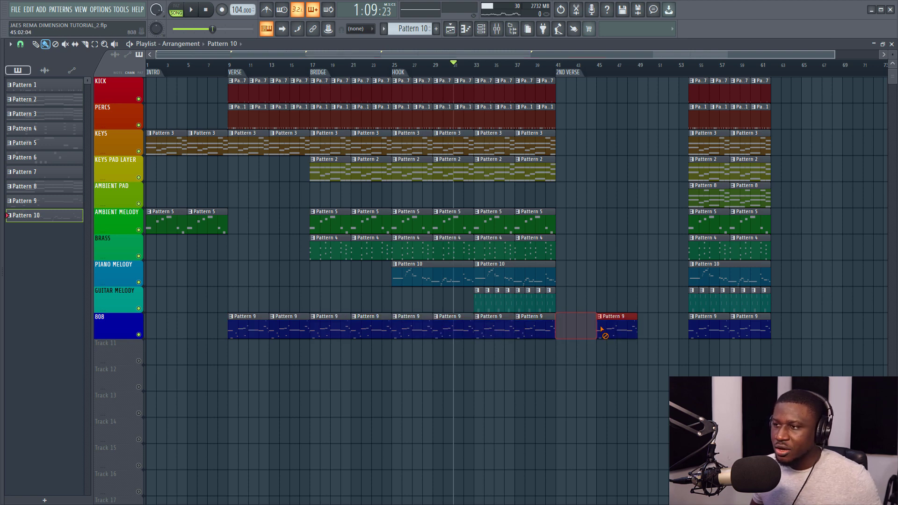
{"action": "key", "text": "Delete"}
Step: Delete the two 808 clips in the verse after auditioning it
{"action": "left_click", "coordinate": [233, 67]}
{"action": "key", "text": "space"}
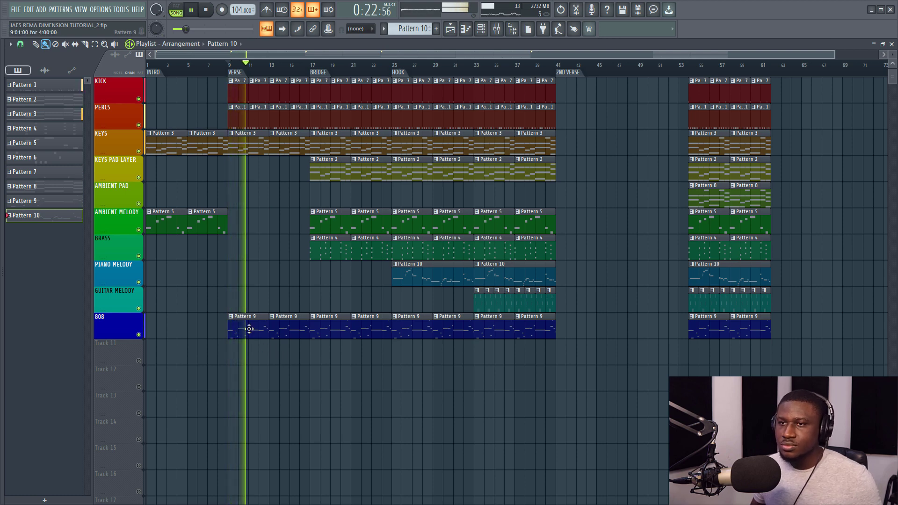
{"action": "left_click", "coordinate": [209, 67]}
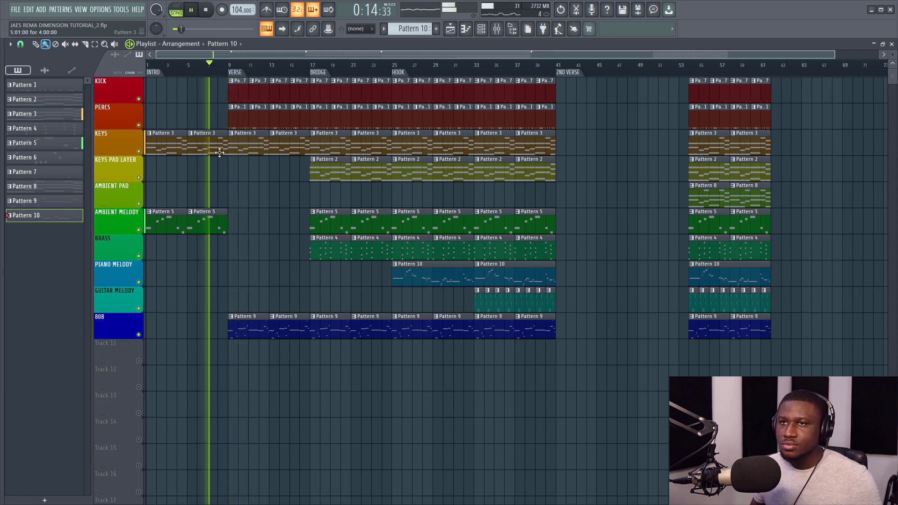
{"action": "key", "text": "space"}
{"action": "right_click", "coordinate": [259, 338]}
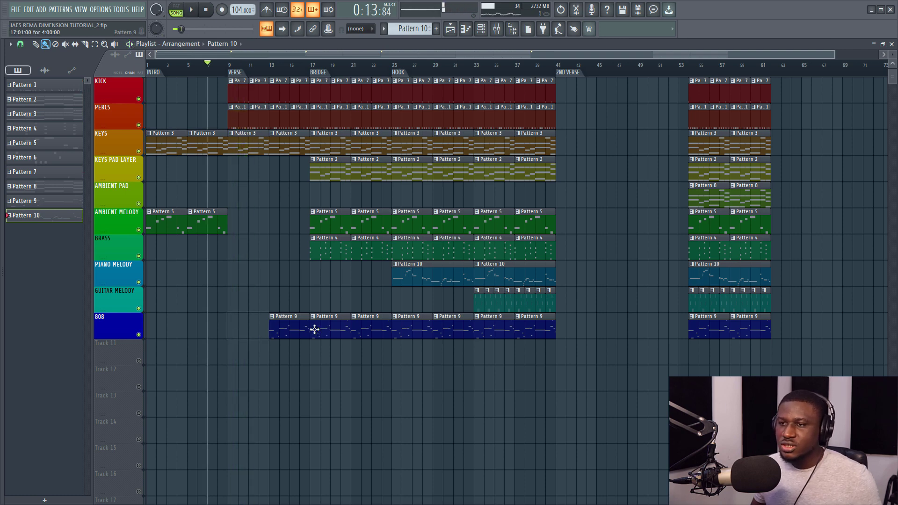
{"action": "right_click", "coordinate": [302, 325]}
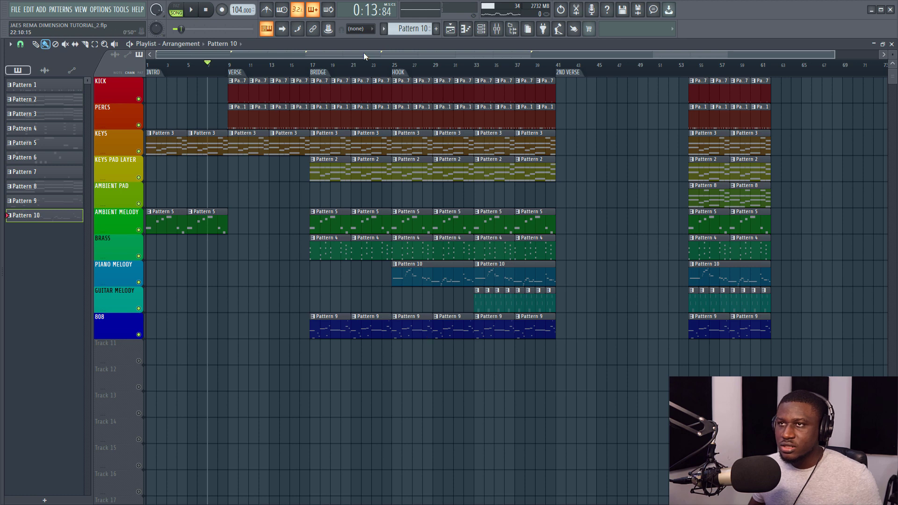
Step: Delete the 808 clips at bars 25 and 29 in the hook's first half
{"action": "left_click", "coordinate": [314, 67]}
{"action": "key", "text": "space"}
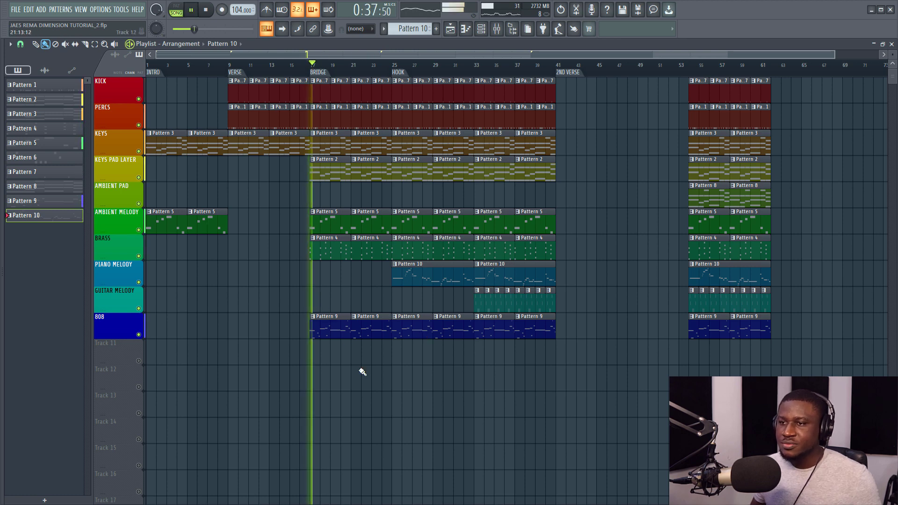
{"action": "key", "text": "space"}
{"action": "right_click", "coordinate": [403, 337]}
{"action": "right_click", "coordinate": [437, 336]}
{"action": "key", "text": "space"}
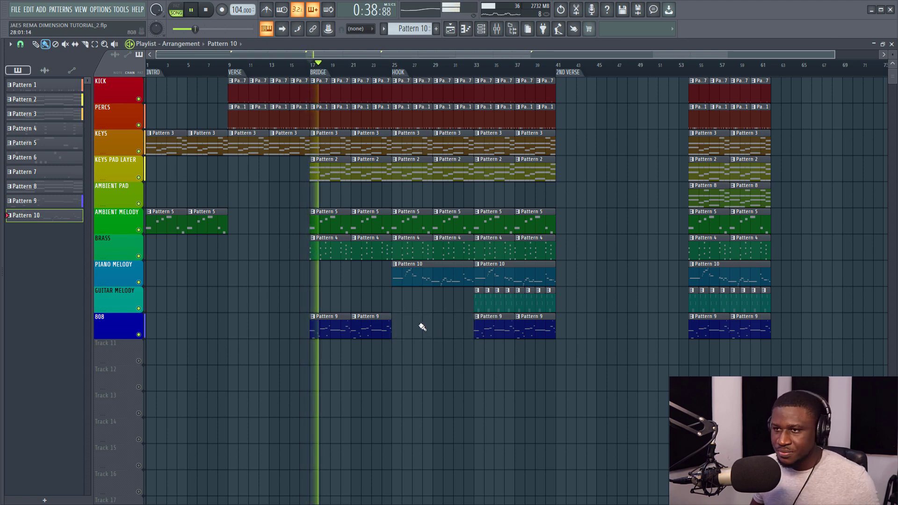
{"action": "left_click", "coordinate": [378, 65]}
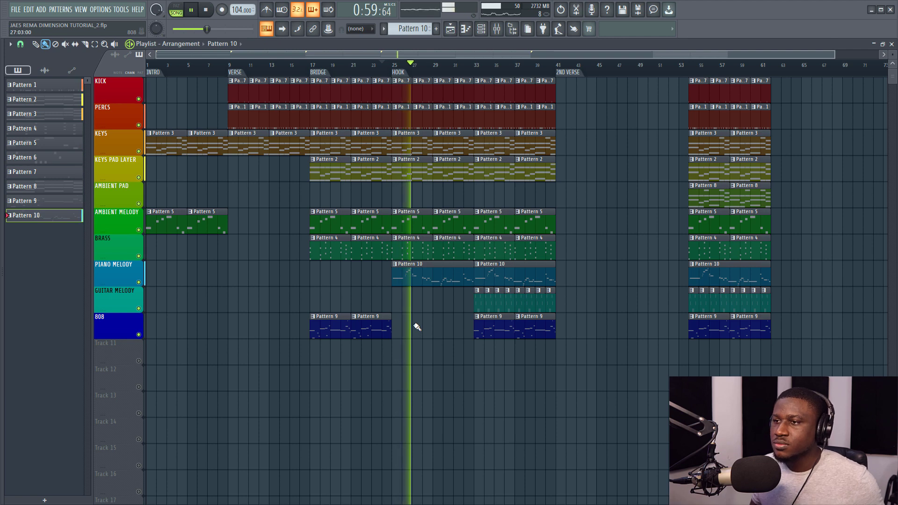
{"action": "key", "text": "space"}
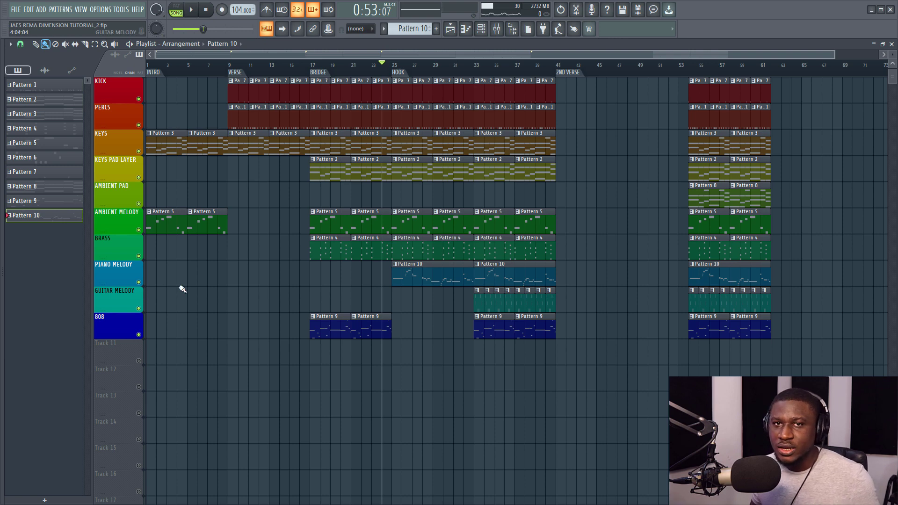
Step: Clear the 808 clip from the intro so it stays empty
{"action": "left_click_drag", "start_coordinate": [330, 333], "coordinate": [153, 328]}
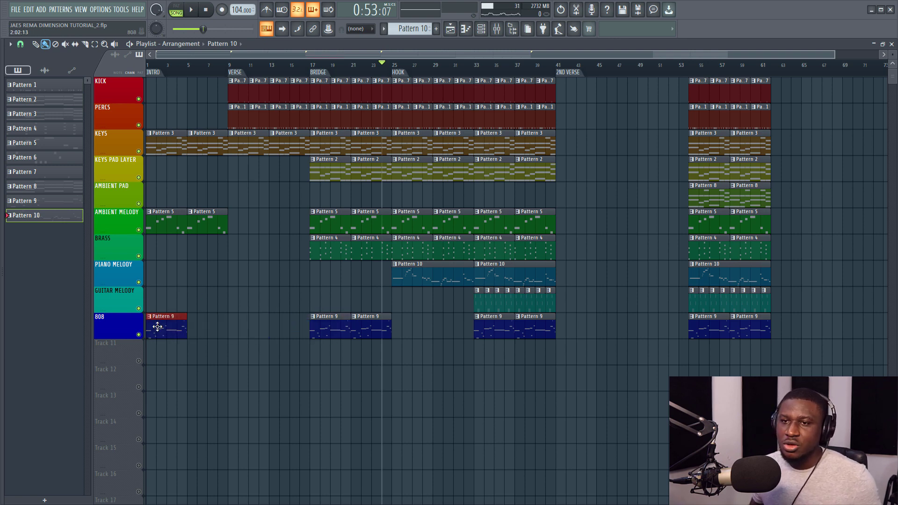
{"action": "key", "text": "space"}
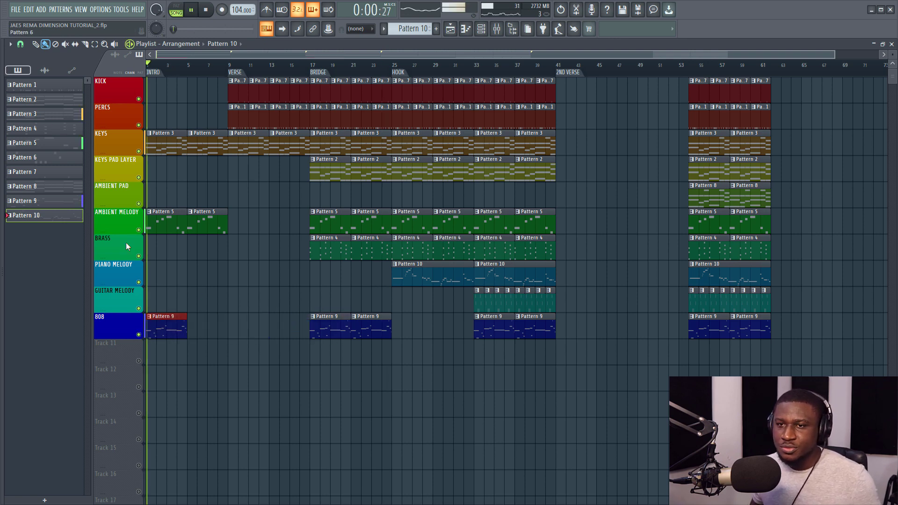
{"action": "key", "text": "space"}
{"action": "right_click", "coordinate": [169, 334]}
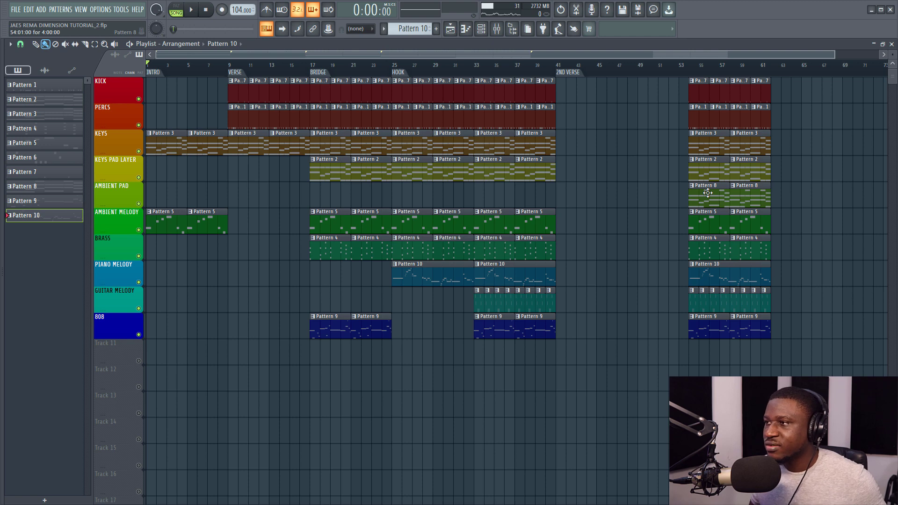
Step: Place a Pattern 8 Ambient Pad clip at bar 25, the start of the hook
{"action": "left_click_drag", "start_coordinate": [708, 192], "coordinate": [245, 185]}
{"action": "left_click", "coordinate": [238, 75]}
{"action": "key", "text": "space"}
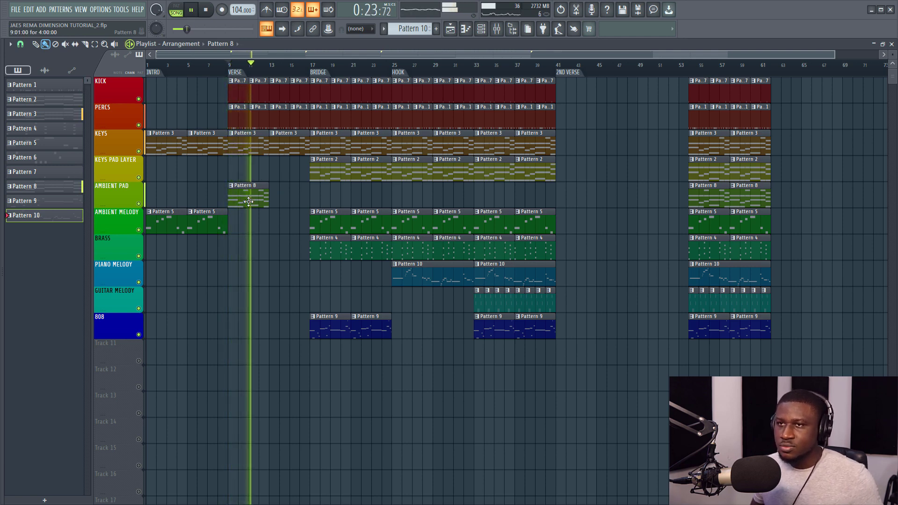
{"action": "key", "text": "space"}
{"action": "left_click_drag", "start_coordinate": [249, 201], "coordinate": [414, 203]}
{"action": "left_click", "coordinate": [410, 193]}
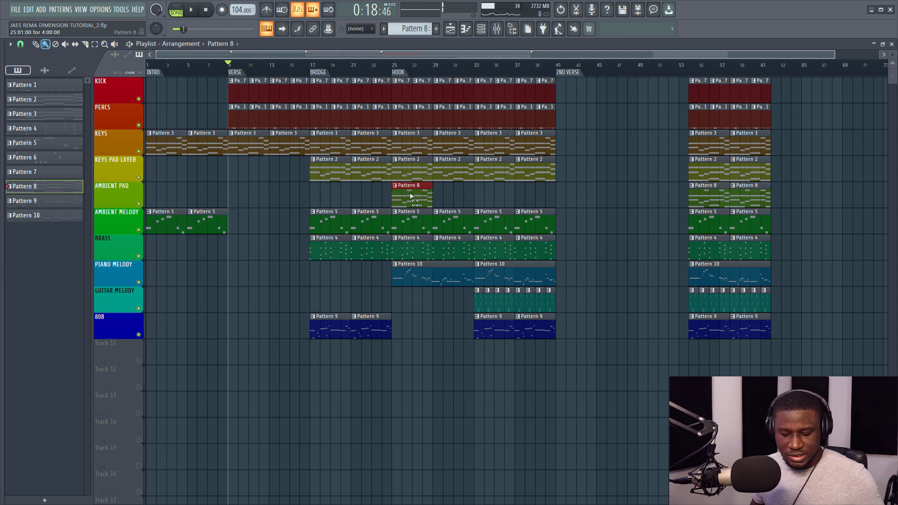
{"action": "key", "text": "ctrl+v"}
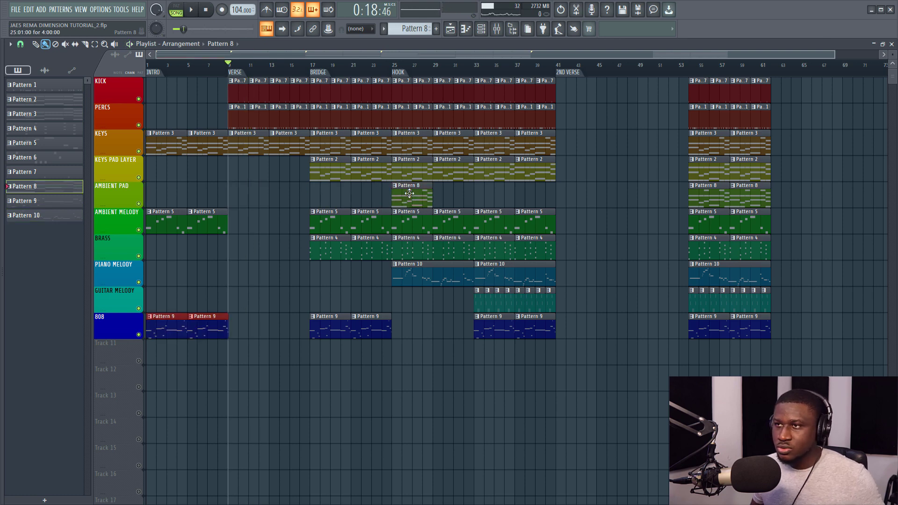
Step: Remove stray intro 808 clips and repeat the Ambient Pad clip through bar 41
{"action": "right_click", "coordinate": [410, 193]}
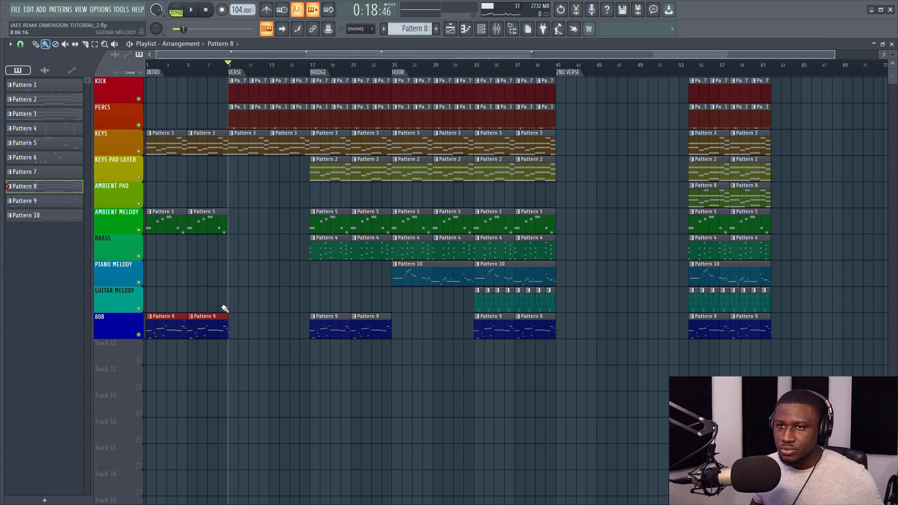
{"action": "right_click", "coordinate": [189, 315]}
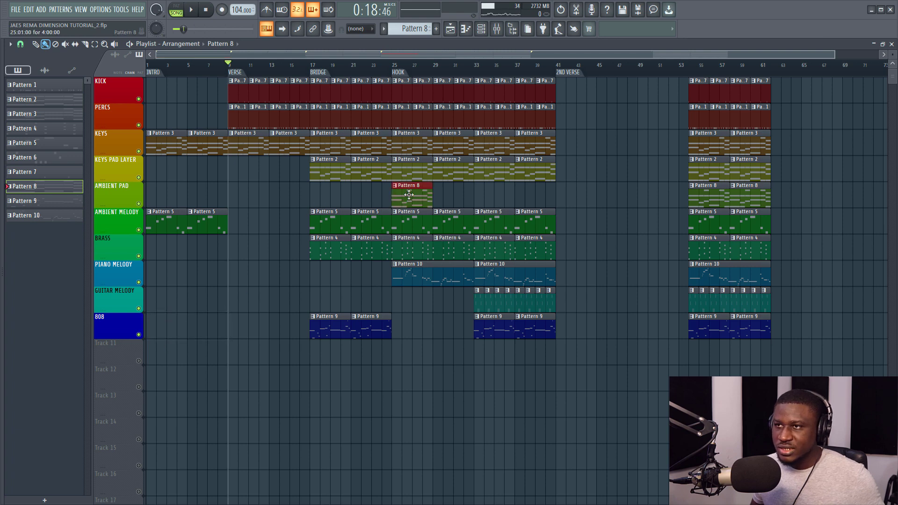
{"action": "key", "text": "ctrl+b"}
{"action": "key", "text": "ctrl+b"}
{"action": "key", "text": "ctrl+b"}
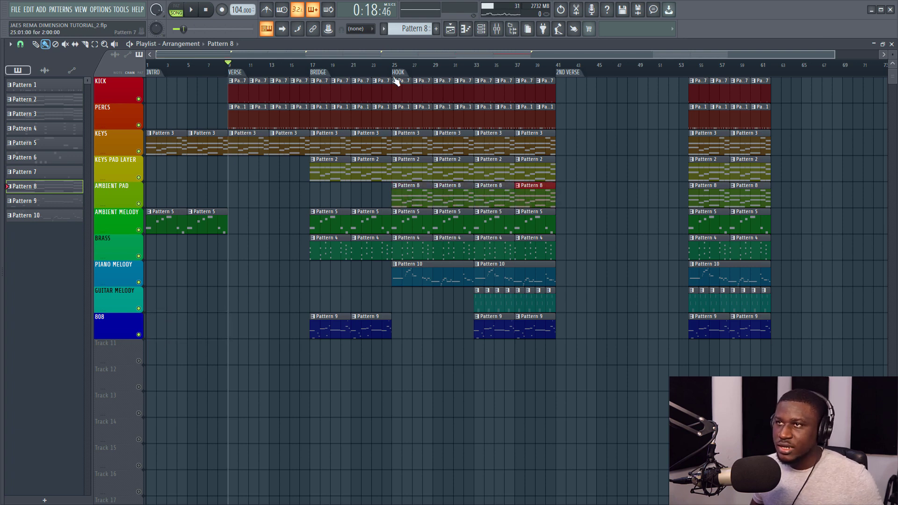
{"action": "left_click", "coordinate": [391, 73]}
{"action": "key", "text": "space"}
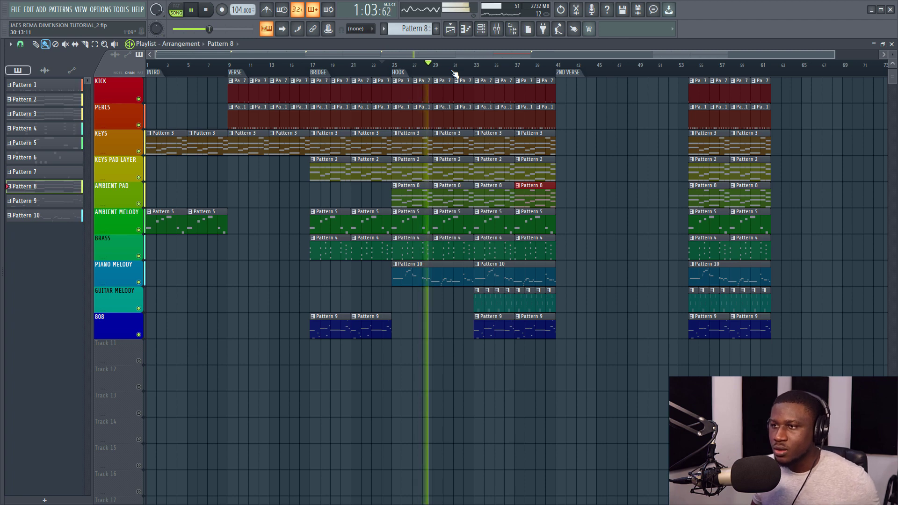
Step: Delete all the old clips after the 2nd verse
{"action": "scroll", "coordinate": [454, 73], "scroll_direction": "down", "scroll_amount": 1}
{"action": "key", "text": "space"}
{"action": "left_click_drag", "start_coordinate": [635, 77], "coordinate": [759, 417]}
{"action": "key", "text": "Delete"}
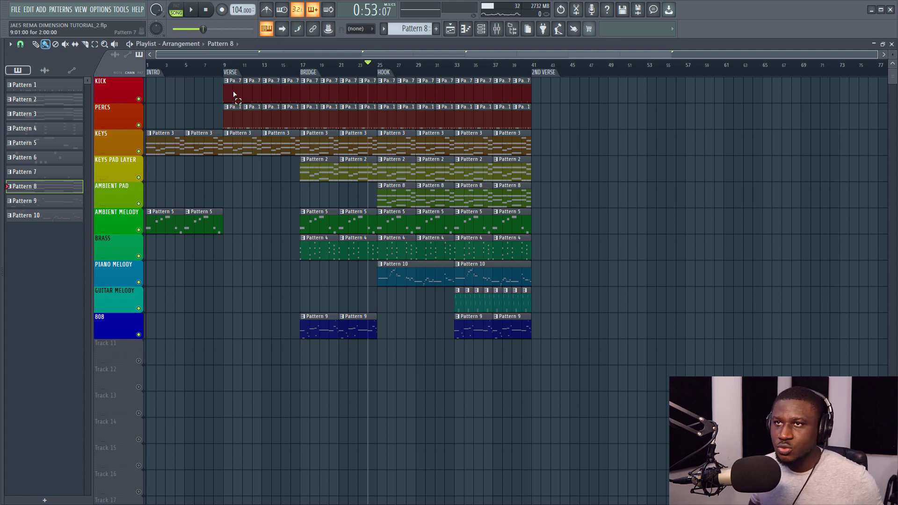
Step: Copy the bars 9–41 verse-to-hook block to start at bar 41
{"action": "left_click_drag", "start_coordinate": [241, 104], "coordinate": [603, 421]}
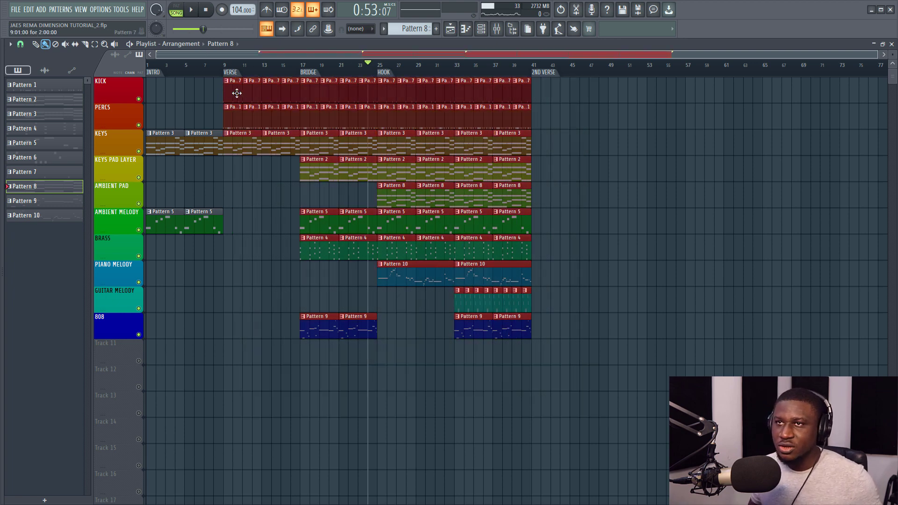
{"action": "left_click_drag", "start_coordinate": [232, 93], "coordinate": [537, 110]}
{"action": "scroll", "coordinate": [482, 82], "scroll_direction": "down", "scroll_amount": 1}
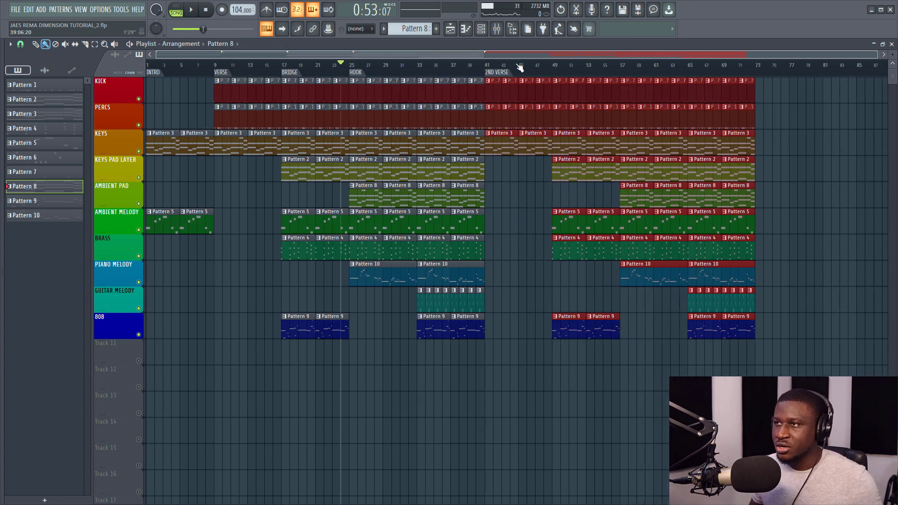
Step: Play back the end of the arrangement to review the copied block
{"action": "key", "text": "space"}
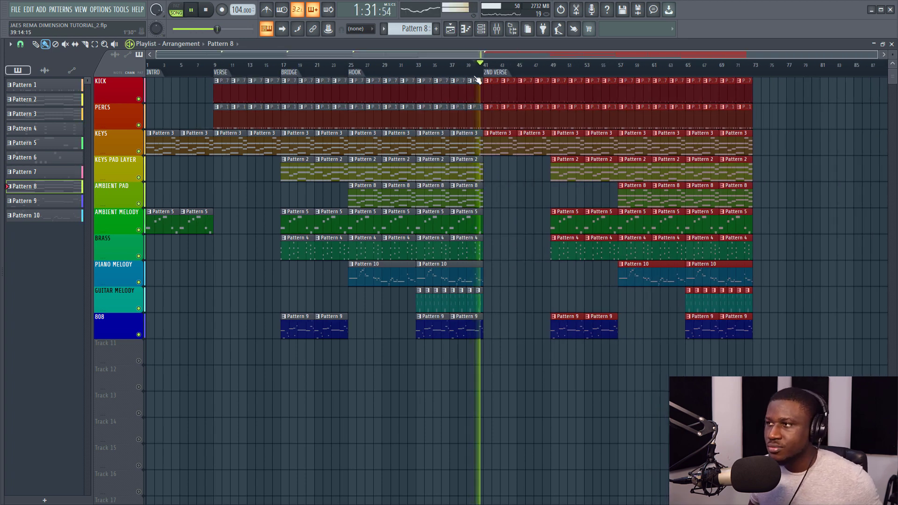
{"action": "left_click", "coordinate": [507, 207]}
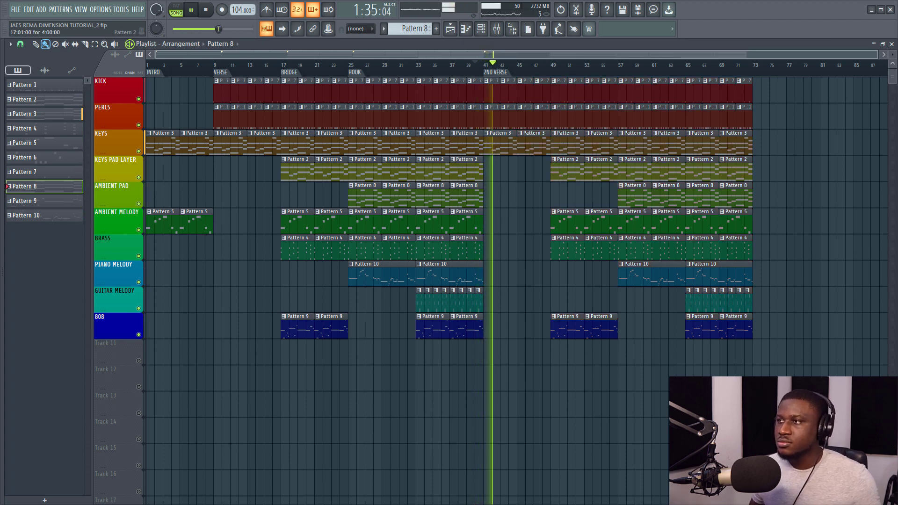
{"action": "key", "text": "space"}
{"action": "left_click", "coordinate": [470, 67]}
{"action": "key", "text": "space"}
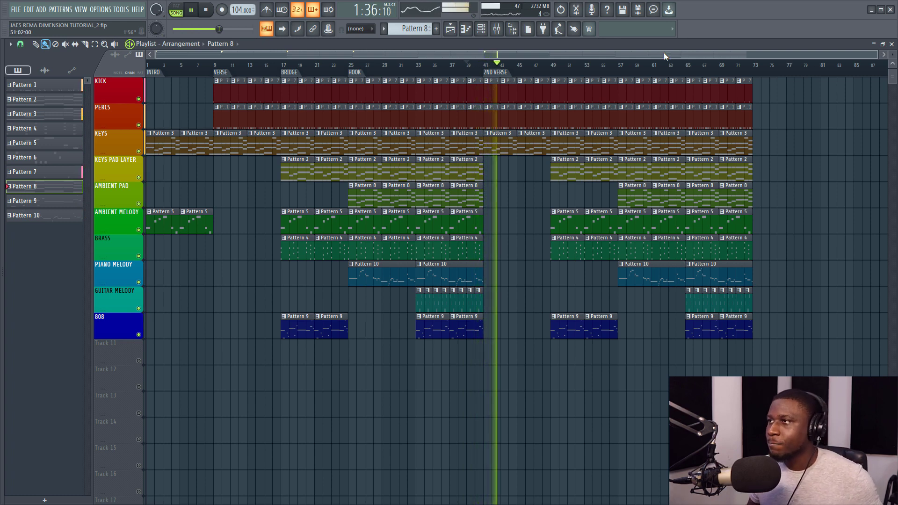
{"action": "key", "text": "space"}
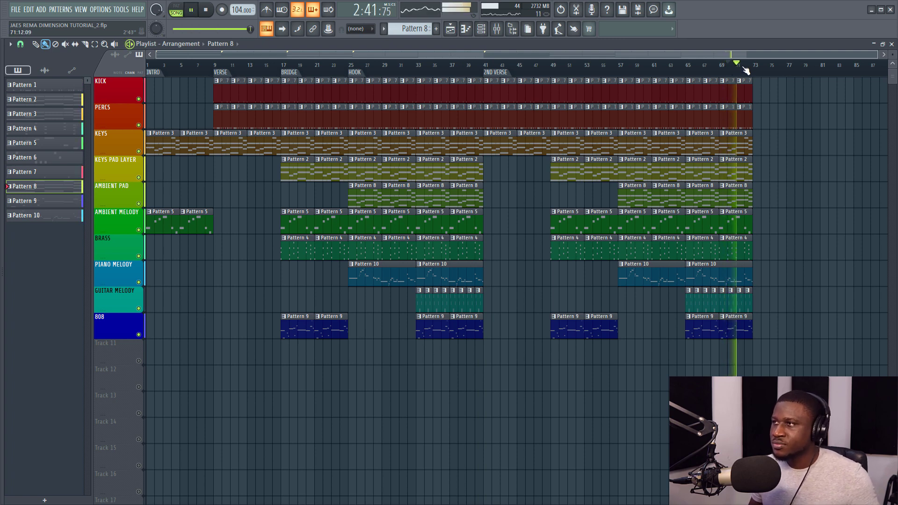
{"action": "key", "text": "space"}
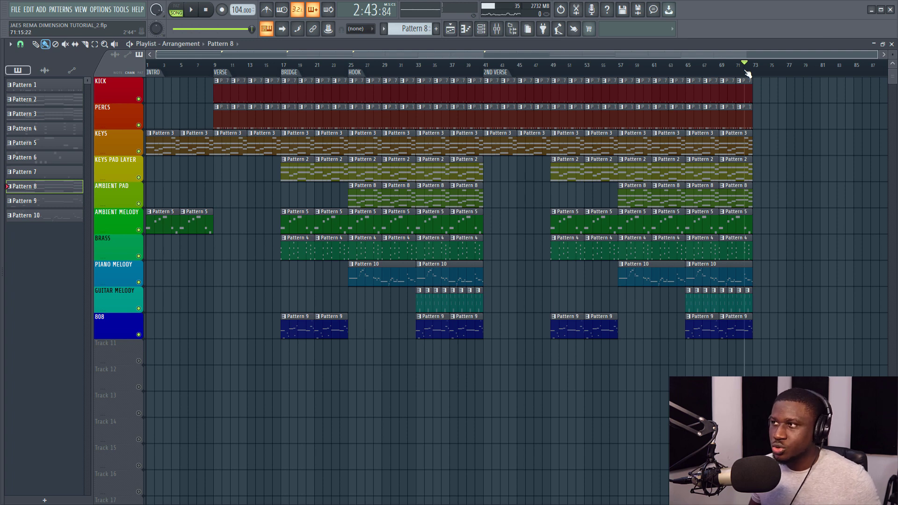
Step: Duplicate the bars 65–72 clips to bars 73–80
{"action": "left_click_drag", "start_coordinate": [762, 88], "coordinate": [694, 346]}
{"action": "key", "text": "ctrl+b"}
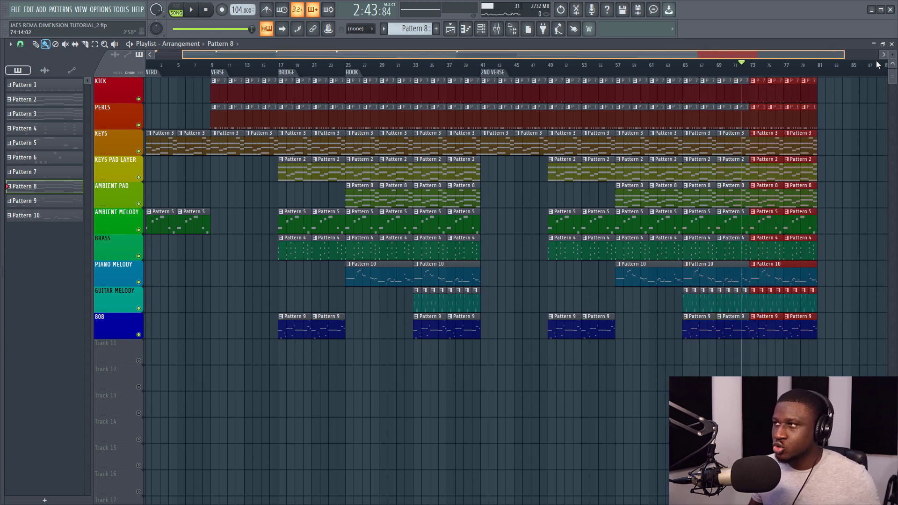
{"action": "scroll", "coordinate": [767, 70], "scroll_direction": "up", "scroll_amount": 5}
Step: Remove the kick clips from bar 73 onward
{"action": "key", "text": "space"}
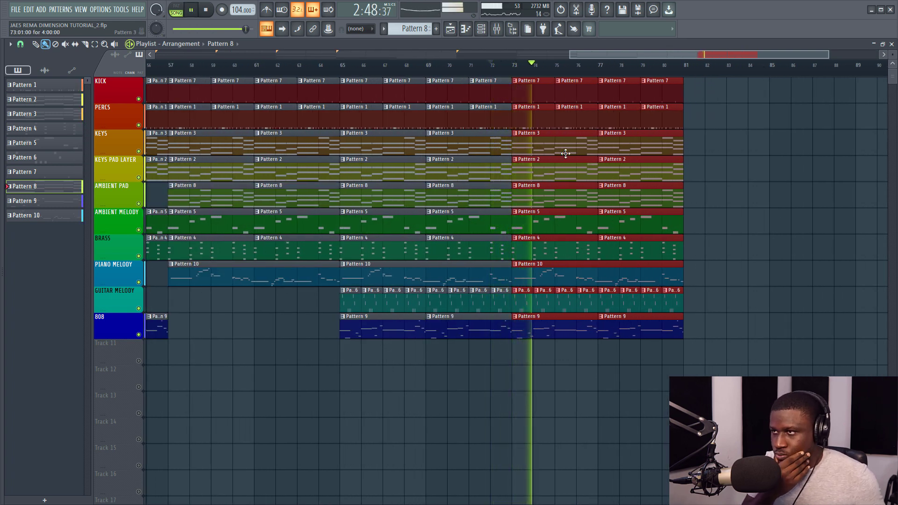
{"action": "left_click", "coordinate": [492, 65]}
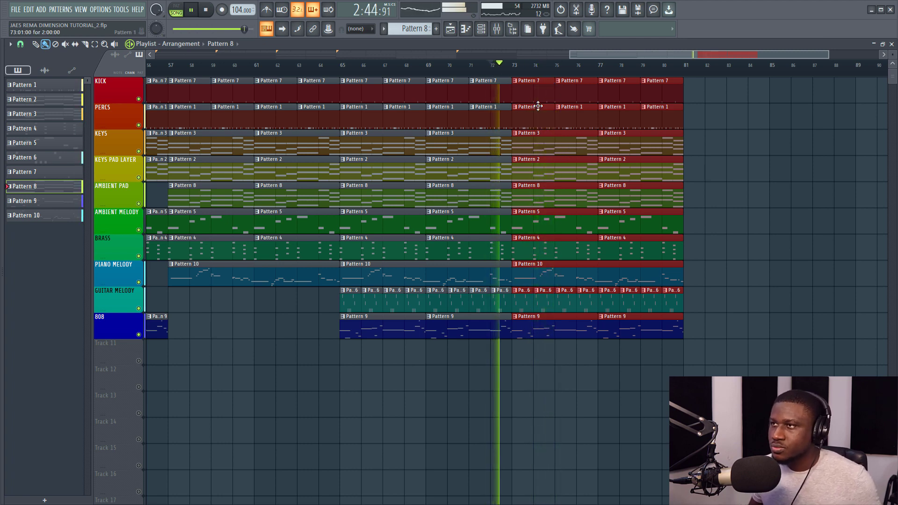
{"action": "right_click", "coordinate": [533, 91]}
{"action": "right_click", "coordinate": [575, 92]}
{"action": "right_click", "coordinate": [617, 92]}
{"action": "right_click", "coordinate": [662, 92]}
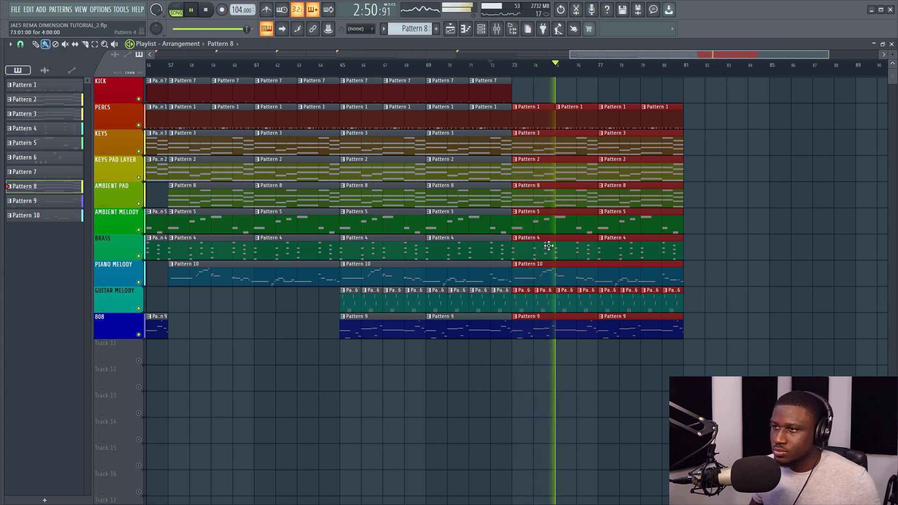
Step: Delete the 808 clips at bars 73 and 77
{"action": "left_click", "coordinate": [509, 67]}
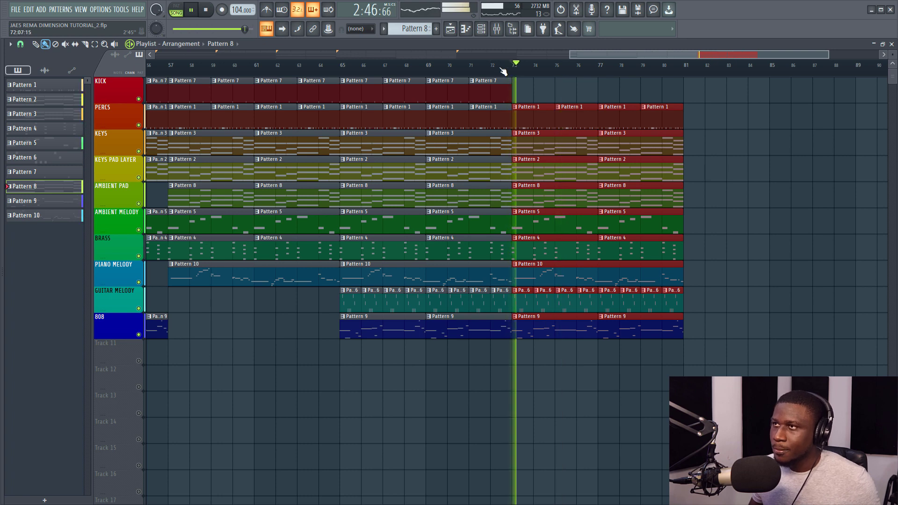
{"action": "left_click", "coordinate": [486, 67]}
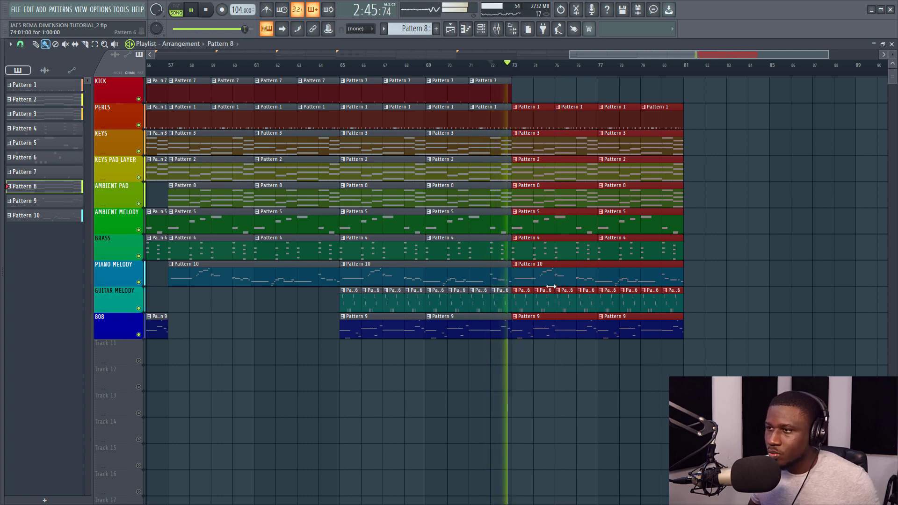
{"action": "right_click", "coordinate": [547, 330]}
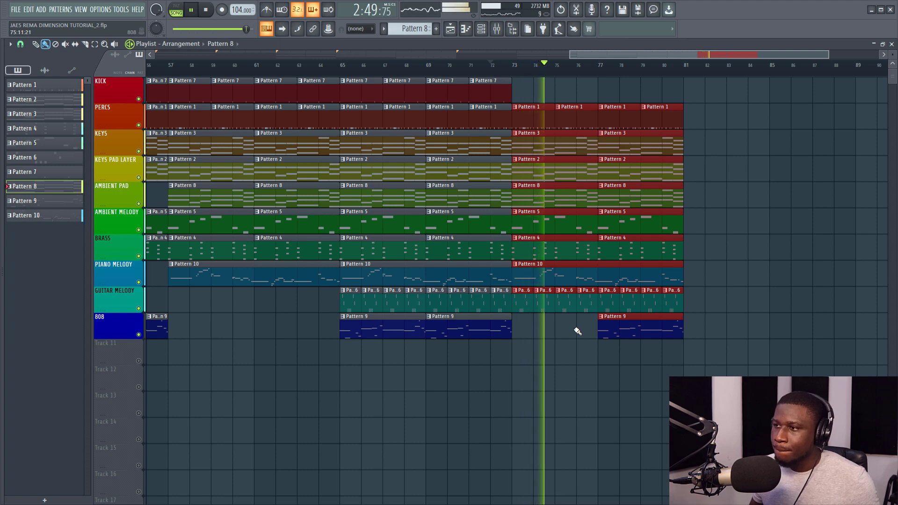
{"action": "right_click", "coordinate": [621, 333]}
Step: Paint the kick pattern back in starting at bar 77
{"action": "left_click", "coordinate": [491, 92]}
{"action": "left_click", "coordinate": [605, 86]}
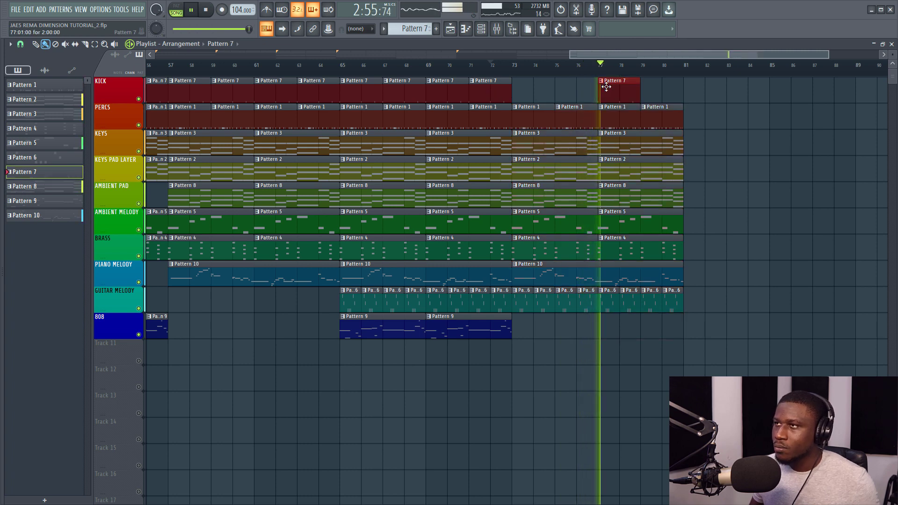
{"action": "key", "text": "ctrl+b"}
{"action": "left_click", "coordinate": [579, 70]}
Step: Delete the guitar melody clips in bars 77–80 and trim kick and percs to end at bar 80
{"action": "right_click", "coordinate": [608, 301]}
{"action": "right_click", "coordinate": [629, 302]}
{"action": "right_click", "coordinate": [654, 301]}
{"action": "right_click", "coordinate": [673, 302]}
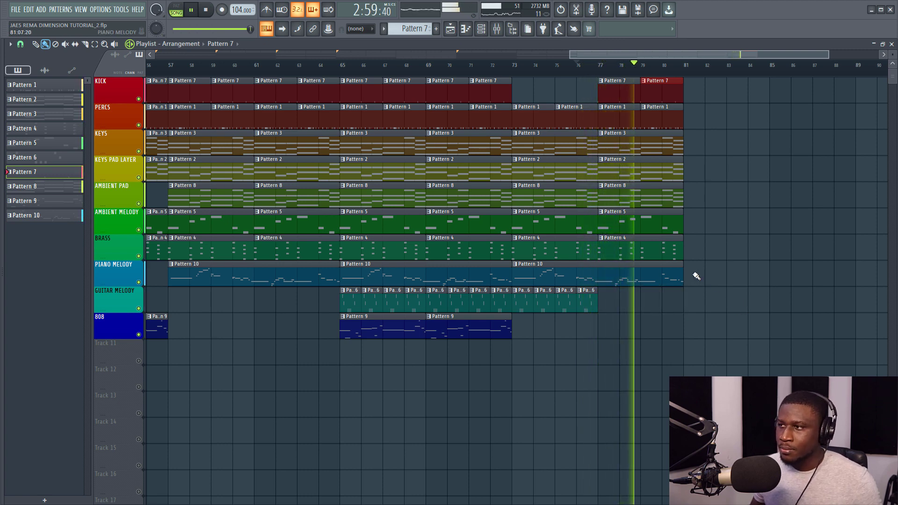
{"action": "left_click_drag", "start_coordinate": [682, 117], "coordinate": [664, 100]}
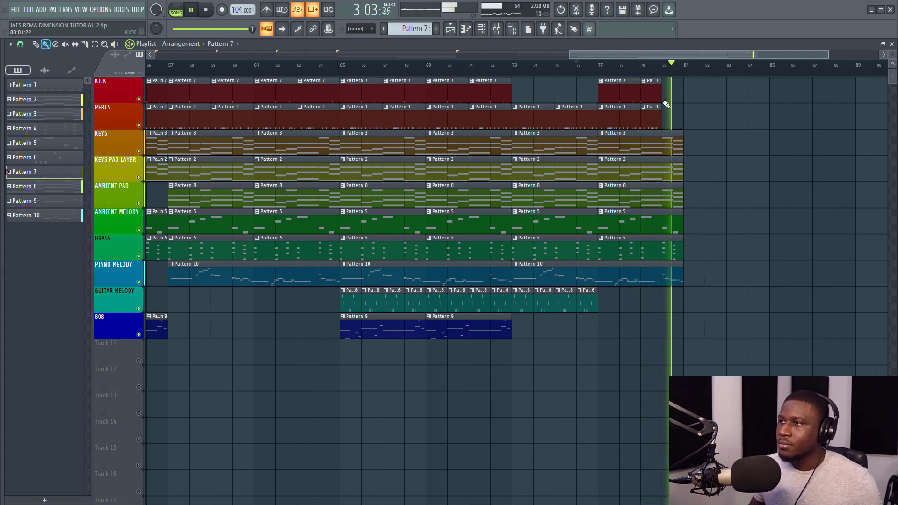
Step: Add a marker named BRIDGE at bar 49
{"action": "key", "text": "space"}
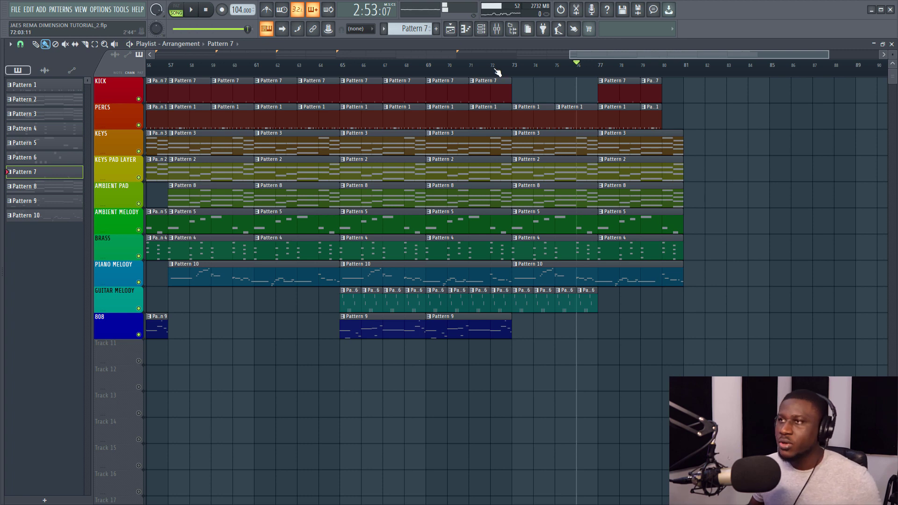
{"action": "left_click", "coordinate": [498, 70]}
{"action": "scroll", "coordinate": [497, 71], "scroll_direction": "down", "scroll_amount": 2}
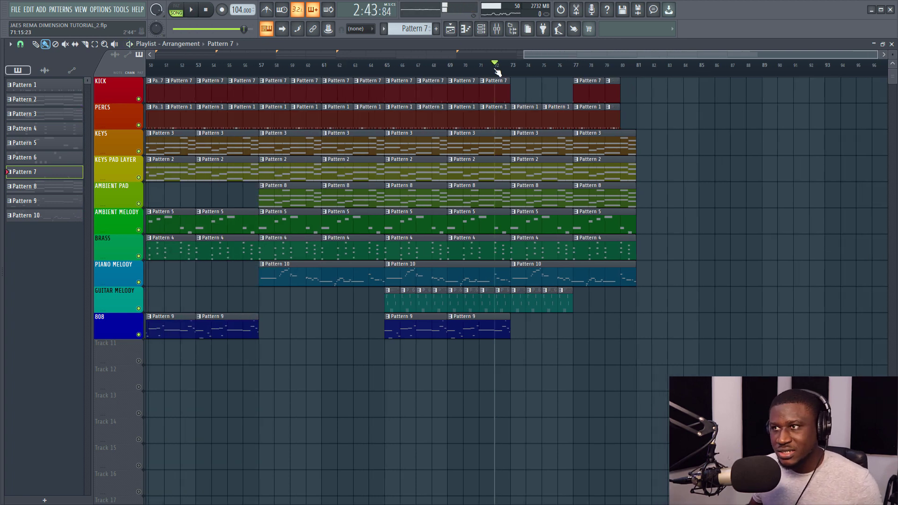
{"action": "scroll", "coordinate": [497, 70], "scroll_direction": "down", "scroll_amount": 3}
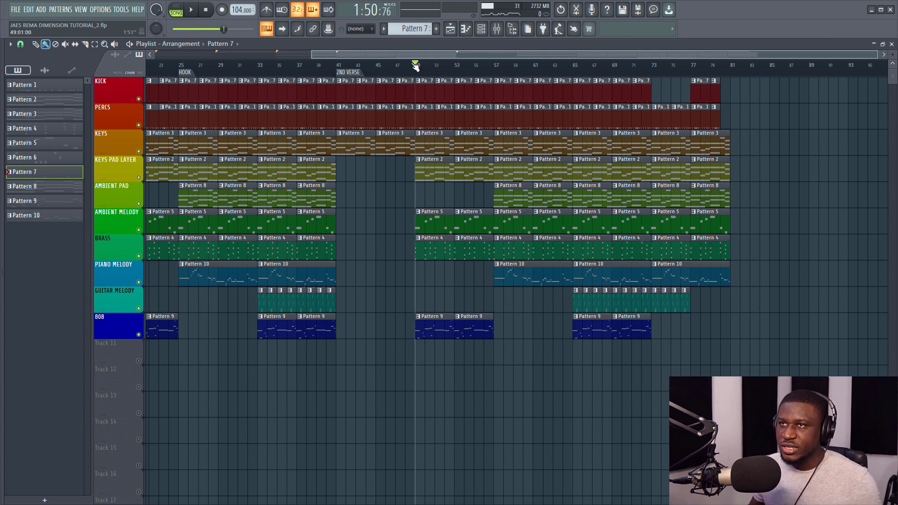
{"action": "key", "text": "alt+t"}
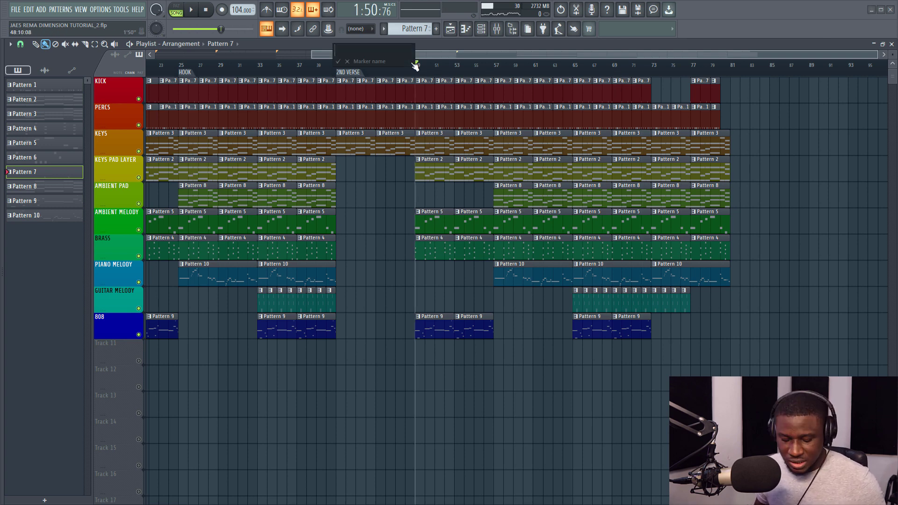
{"action": "type", "text": "BRIDG"}
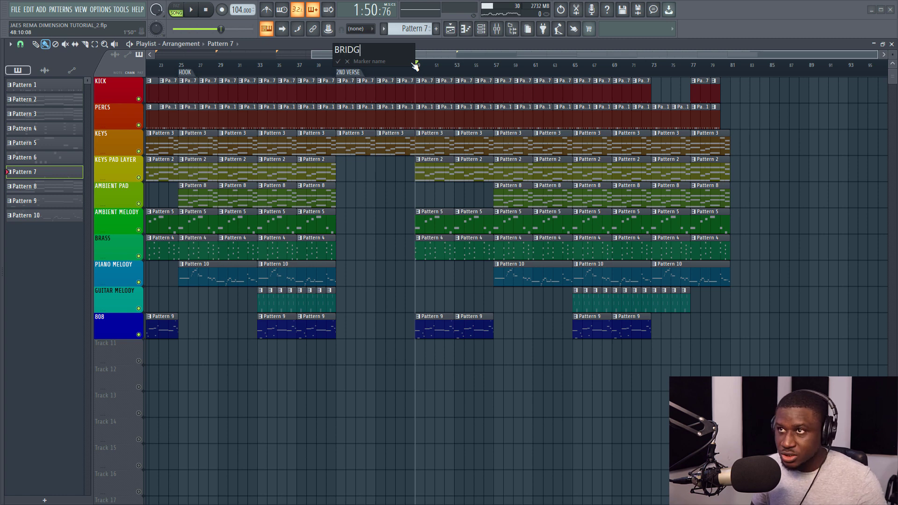
{"action": "type", "text": "E"}
{"action": "key", "text": "Return"}
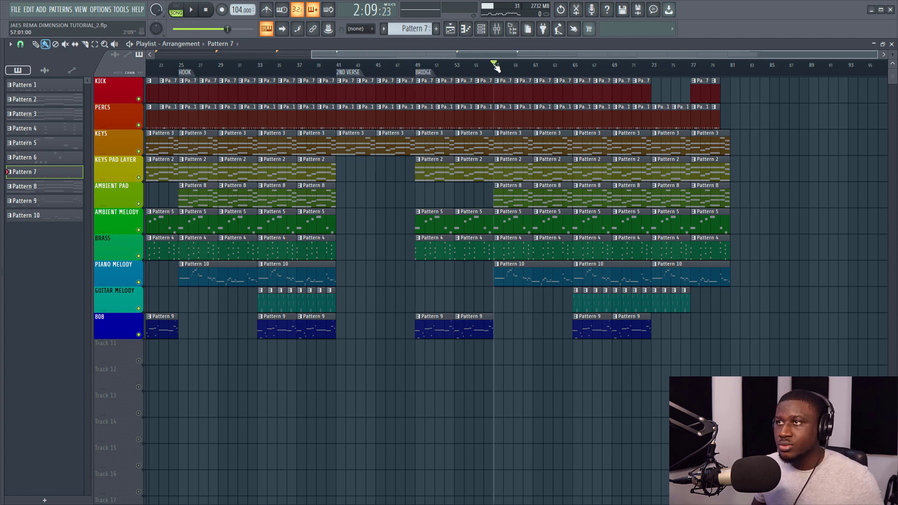
Step: Add a marker named HOOK at bar 57 and play through it
{"action": "key", "text": "alt+t"}
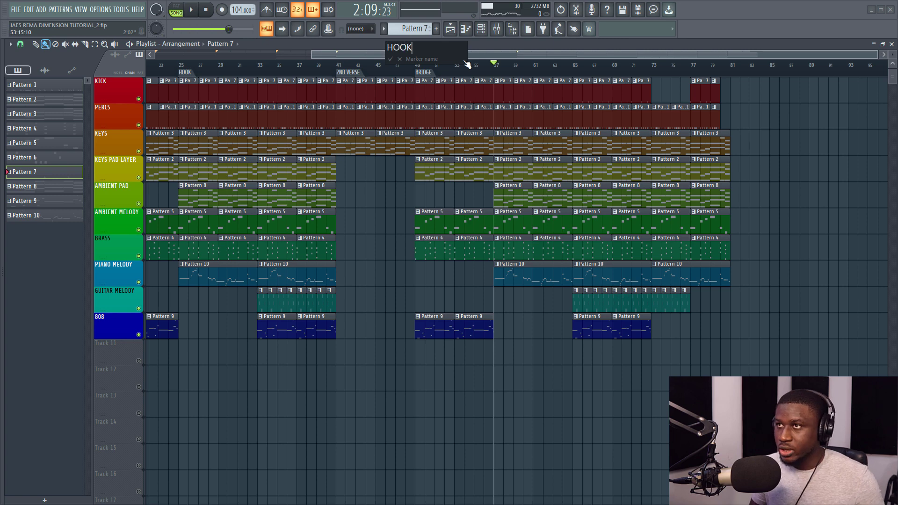
{"action": "type", "text": "HOOK"}
{"action": "key", "text": "Return"}
{"action": "key", "text": "space"}
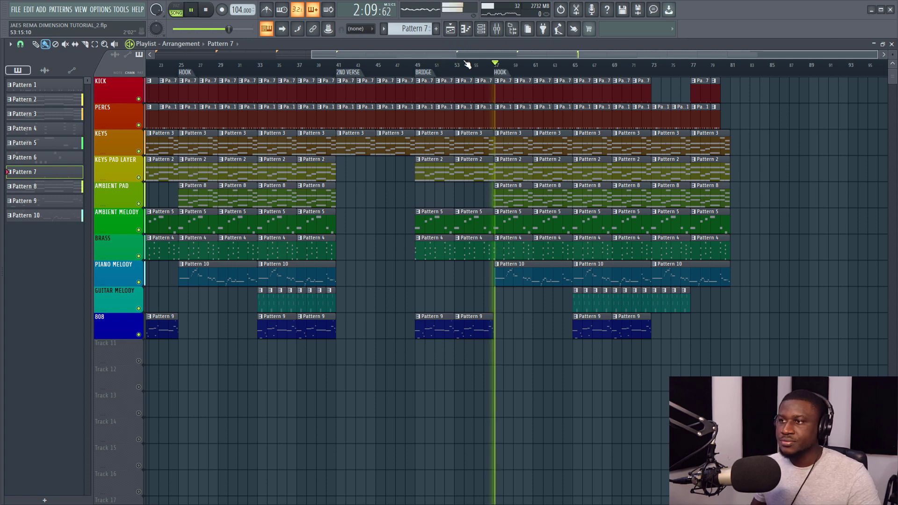
{"action": "left_click", "coordinate": [566, 64]}
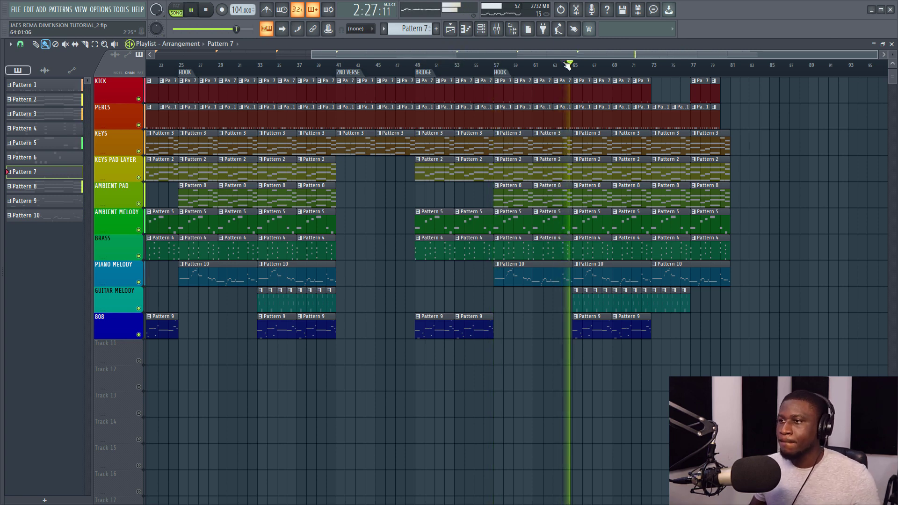
{"action": "scroll", "coordinate": [567, 65], "scroll_direction": "down", "scroll_amount": 2}
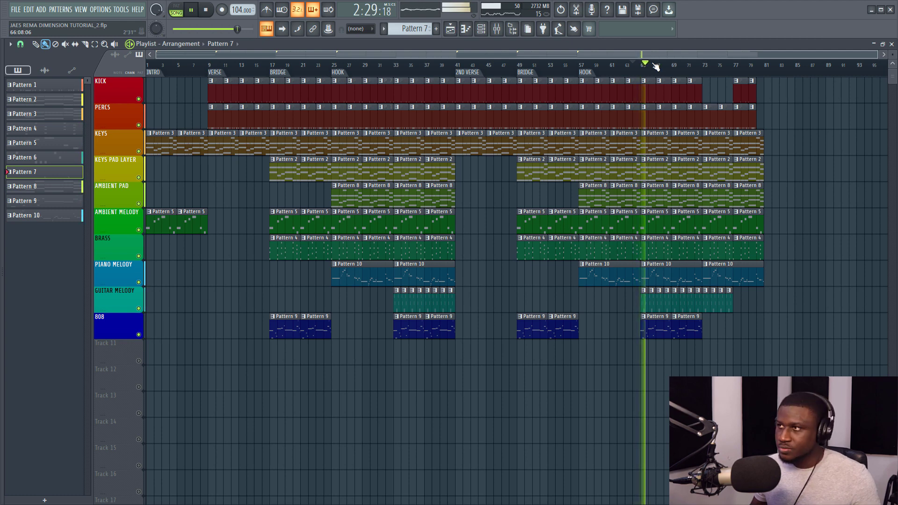
{"action": "left_click", "coordinate": [698, 66]}
{"action": "scroll", "coordinate": [702, 68], "scroll_direction": "up", "scroll_amount": 3}
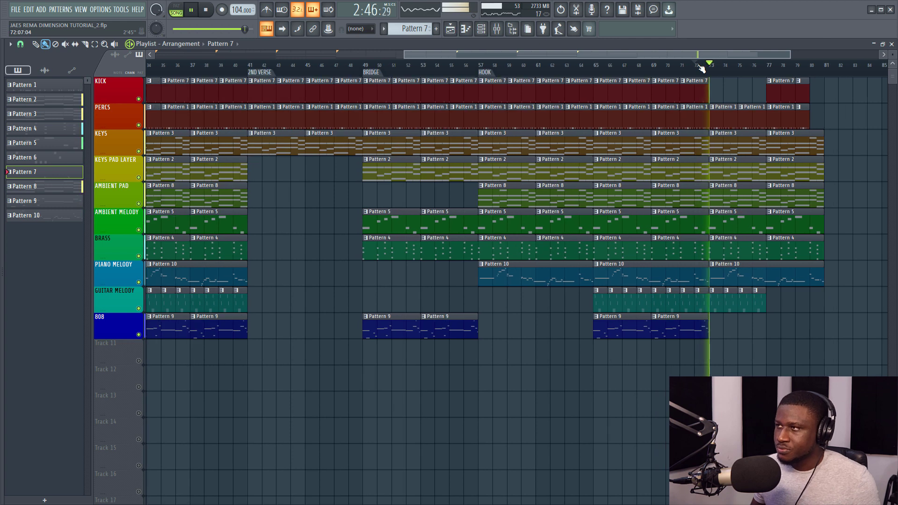
{"action": "scroll", "coordinate": [710, 67], "scroll_direction": "down", "scroll_amount": 2}
{"action": "left_click", "coordinate": [721, 65]}
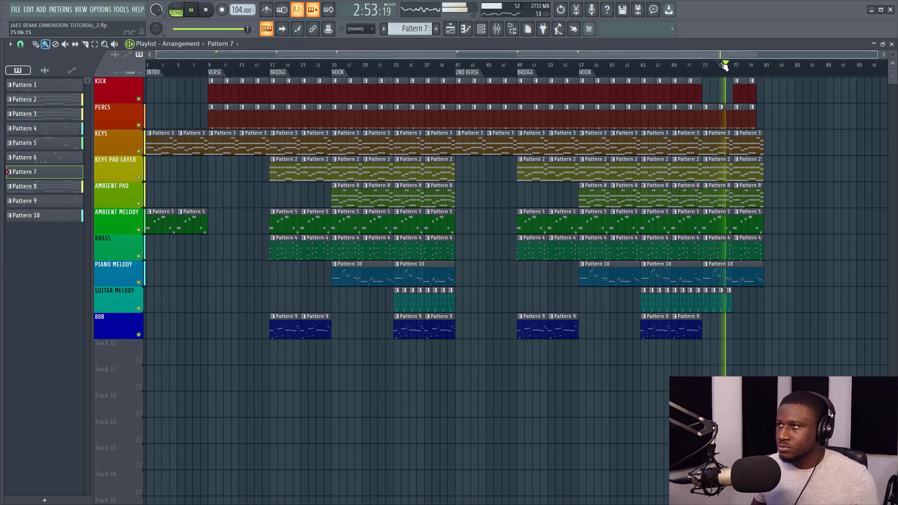
{"action": "scroll", "coordinate": [723, 66], "scroll_direction": "up", "scroll_amount": 5}
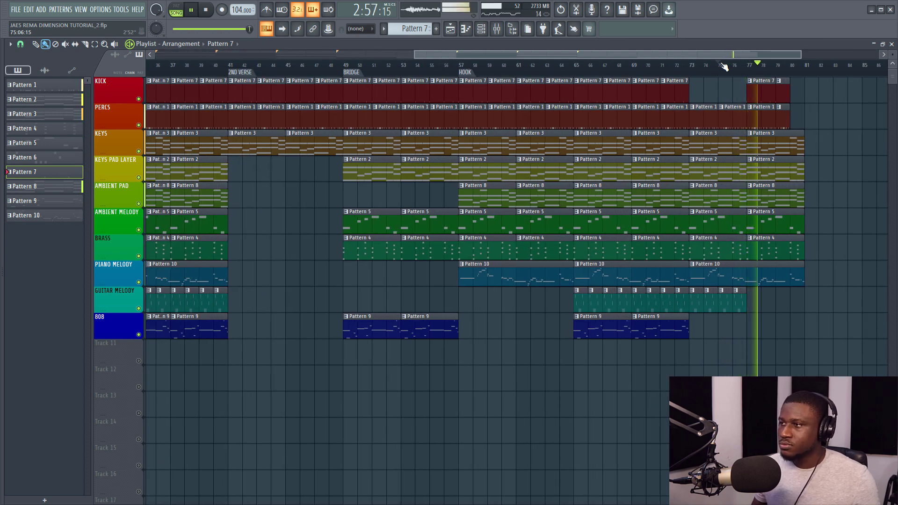
{"action": "scroll", "coordinate": [724, 67], "scroll_direction": "down", "scroll_amount": 3}
{"action": "scroll", "coordinate": [723, 67], "scroll_direction": "down", "scroll_amount": 2}
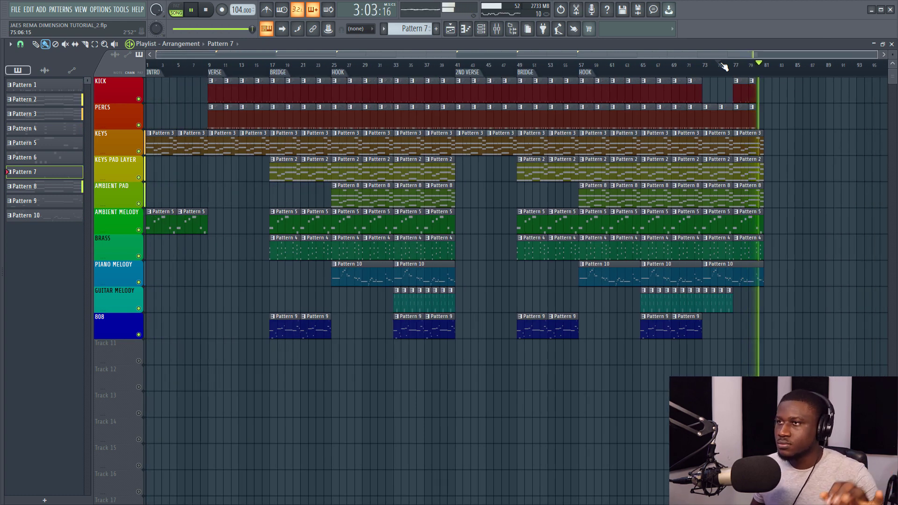
{"action": "key", "text": "space"}
{"action": "left_click", "coordinate": [723, 66]}
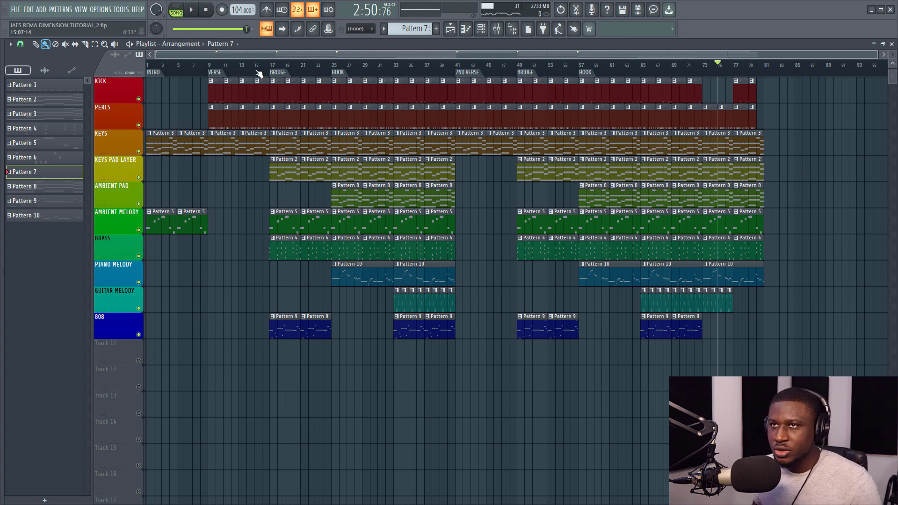
Step: Set the playlist snap to 1/4 beat
{"action": "scroll", "coordinate": [259, 73], "scroll_direction": "up", "scroll_amount": 5}
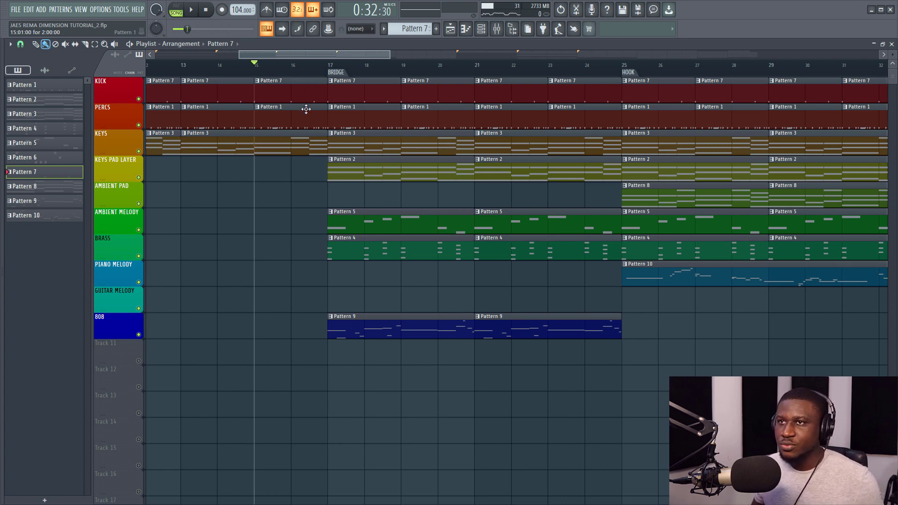
{"action": "key", "text": "space"}
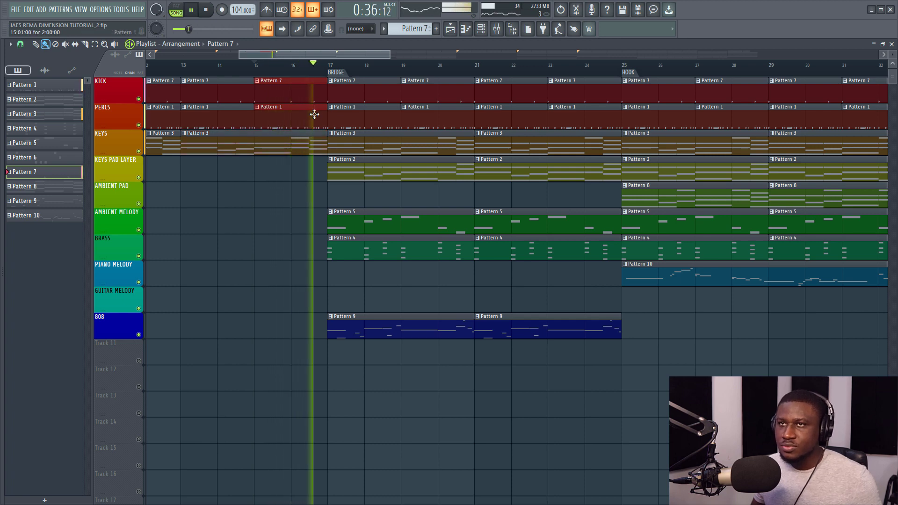
{"action": "key", "text": "space"}
{"action": "left_click", "coordinate": [20, 43]}
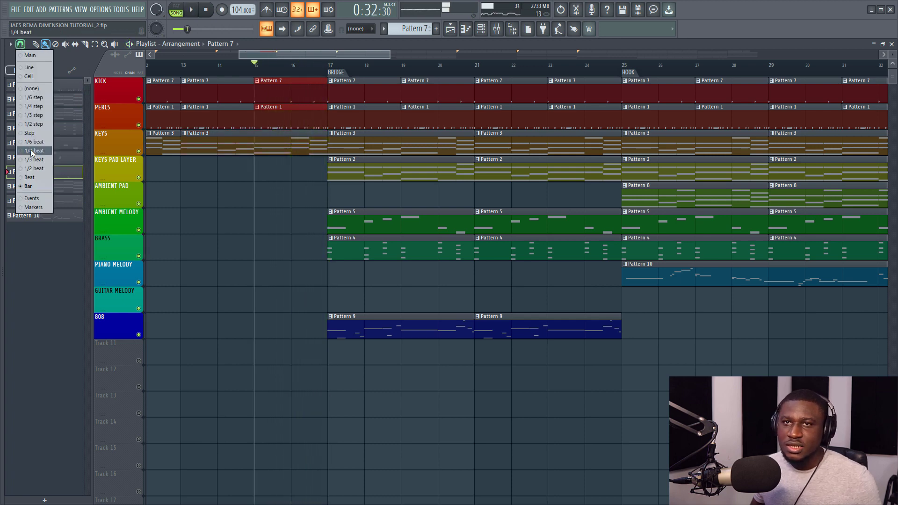
{"action": "left_click", "coordinate": [32, 151]}
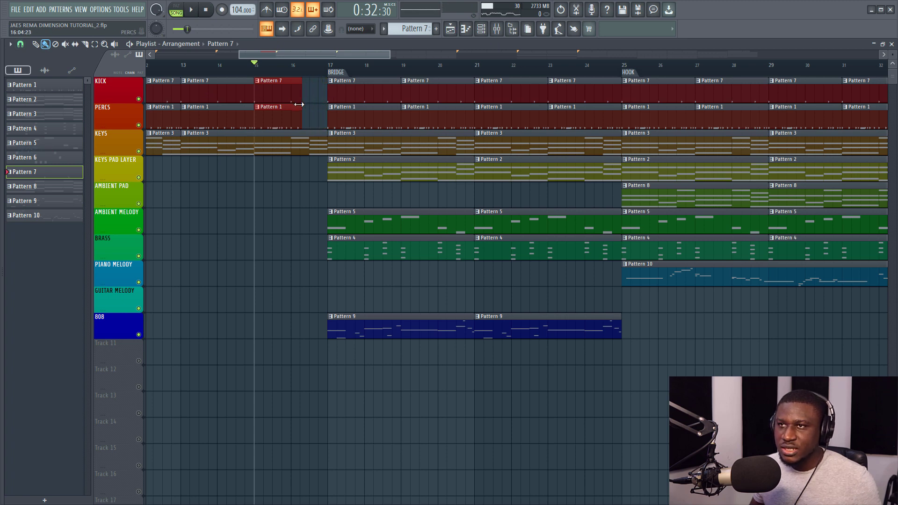
Step: Play through bars 15–25 to hear the drum lead-in to the Hook
{"action": "key", "text": "space"}
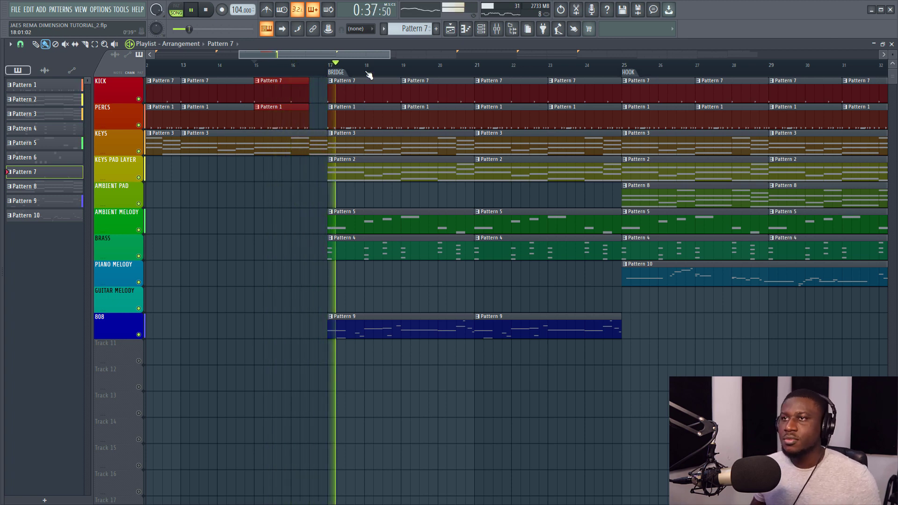
{"action": "scroll", "coordinate": [367, 75], "scroll_direction": "down", "scroll_amount": 3}
{"action": "scroll", "coordinate": [368, 75], "scroll_direction": "down", "scroll_amount": 4}
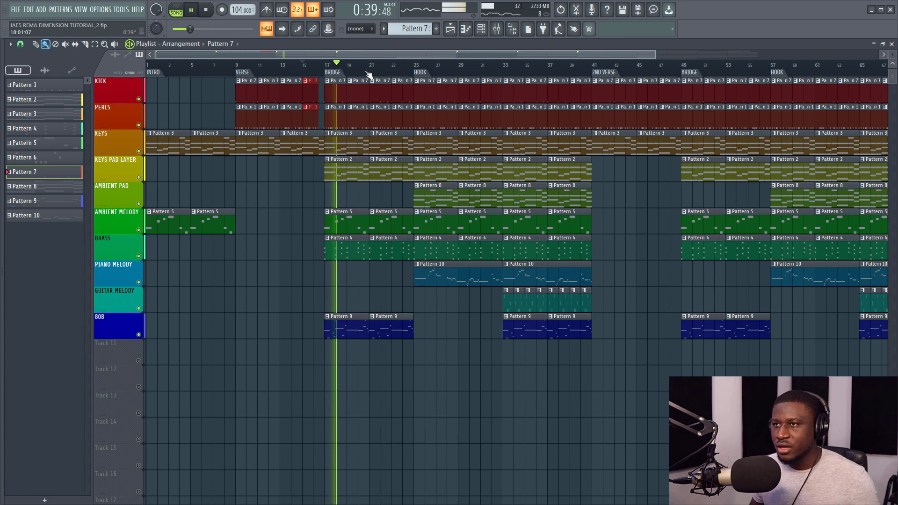
{"action": "left_click", "coordinate": [407, 75]}
{"action": "scroll", "coordinate": [408, 76], "scroll_direction": "up", "scroll_amount": 4}
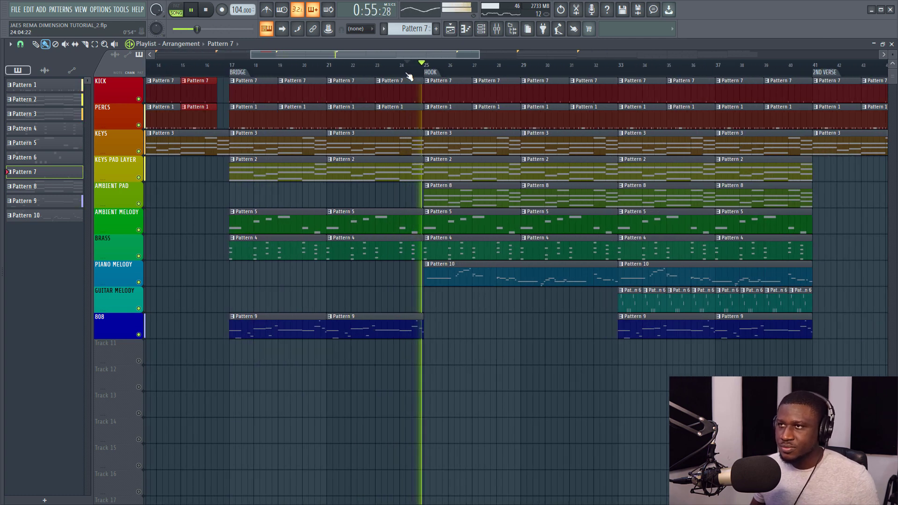
{"action": "left_click", "coordinate": [397, 70]}
{"action": "key", "text": "space"}
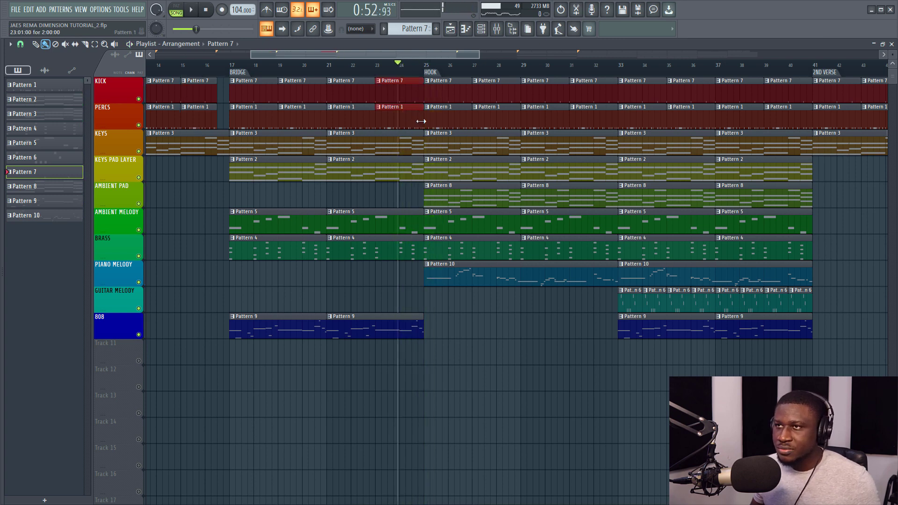
{"action": "key", "text": "space"}
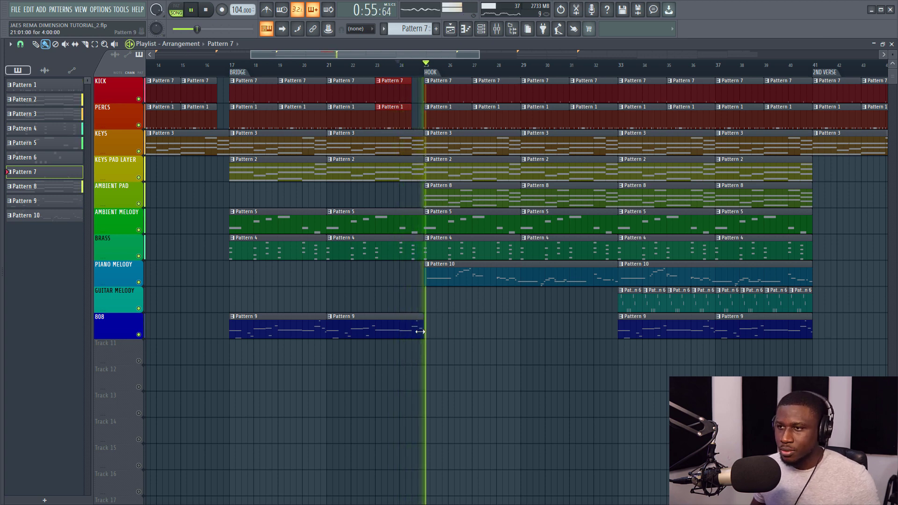
{"action": "key", "text": "space"}
{"action": "key", "text": "space"}
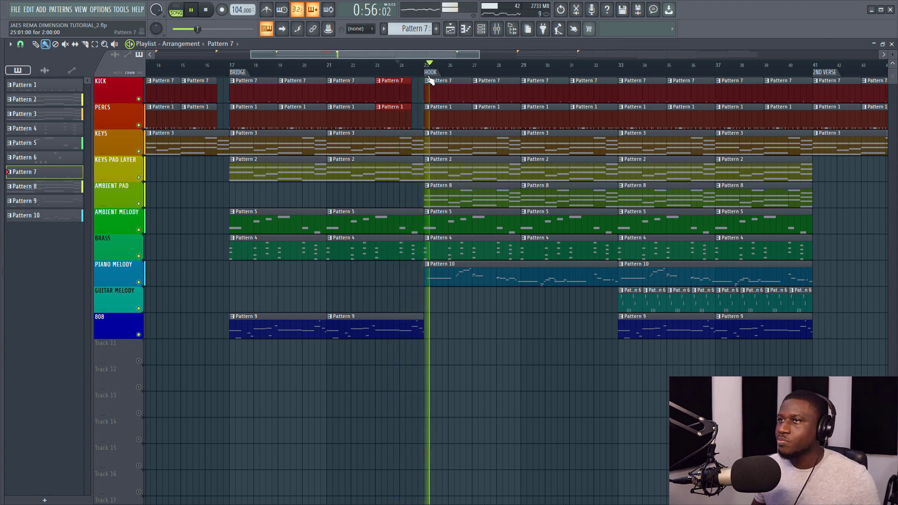
Step: Trim the Kick and Percs clip ends so the drums stop just before bar 25
{"action": "left_click_drag", "start_coordinate": [461, 52], "coordinate": [501, 66]}
{"action": "scroll", "coordinate": [501, 74], "scroll_direction": "down", "scroll_amount": 5}
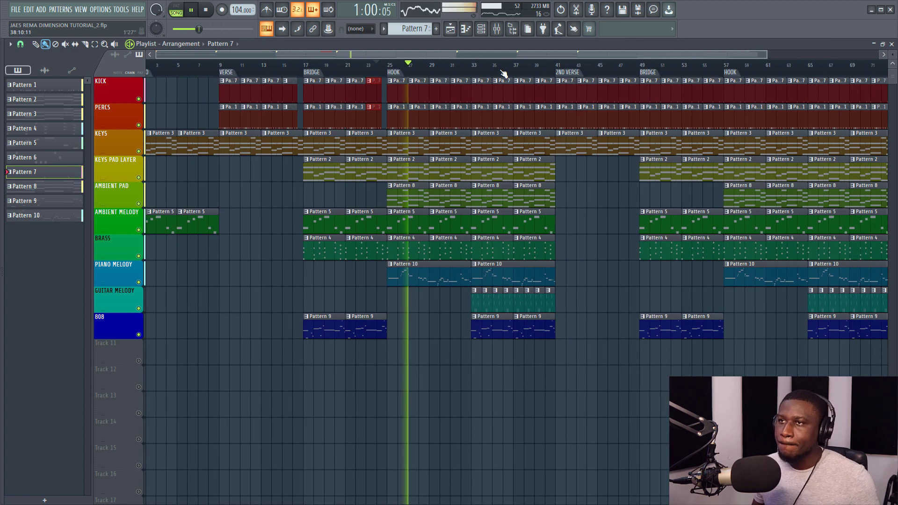
{"action": "key", "text": "space"}
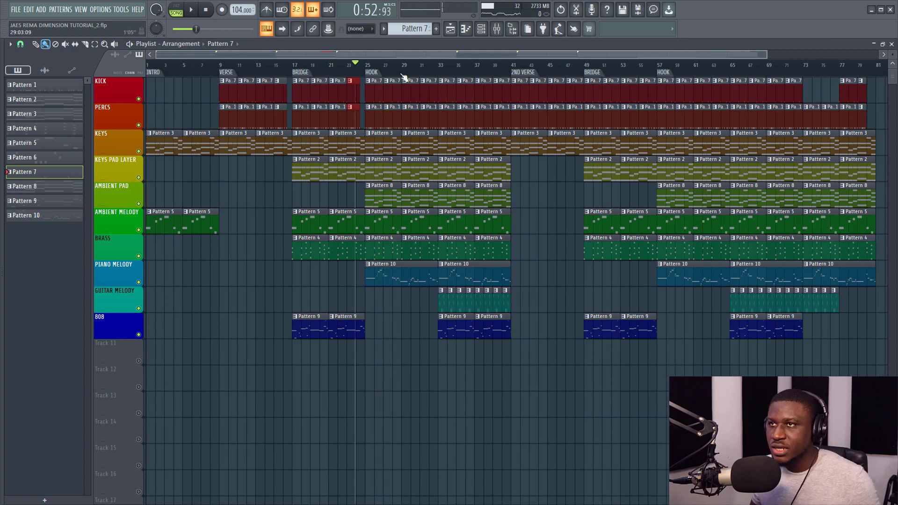
{"action": "scroll", "coordinate": [367, 73], "scroll_direction": "up", "scroll_amount": 6}
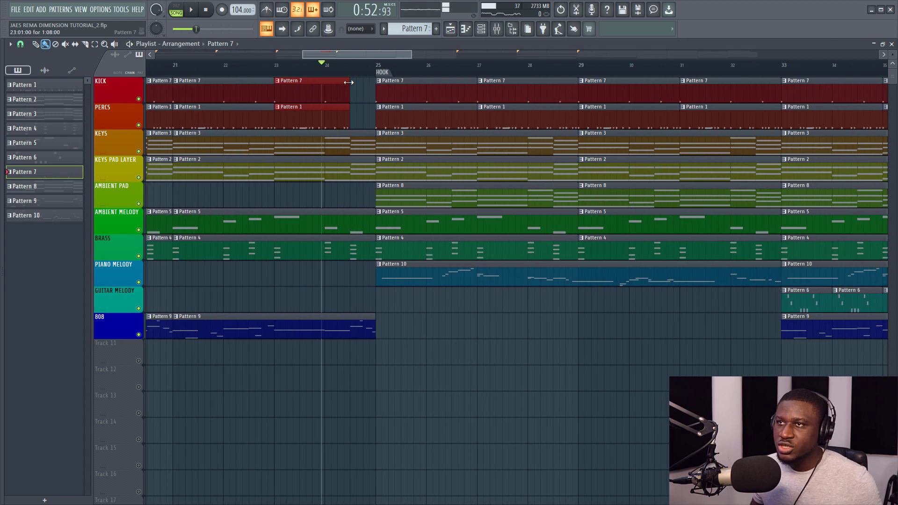
Step: Create Pattern 11 and fill every second step of its Kick channel
{"action": "left_click", "coordinate": [407, 28]}
{"action": "left_click", "coordinate": [468, 34]}
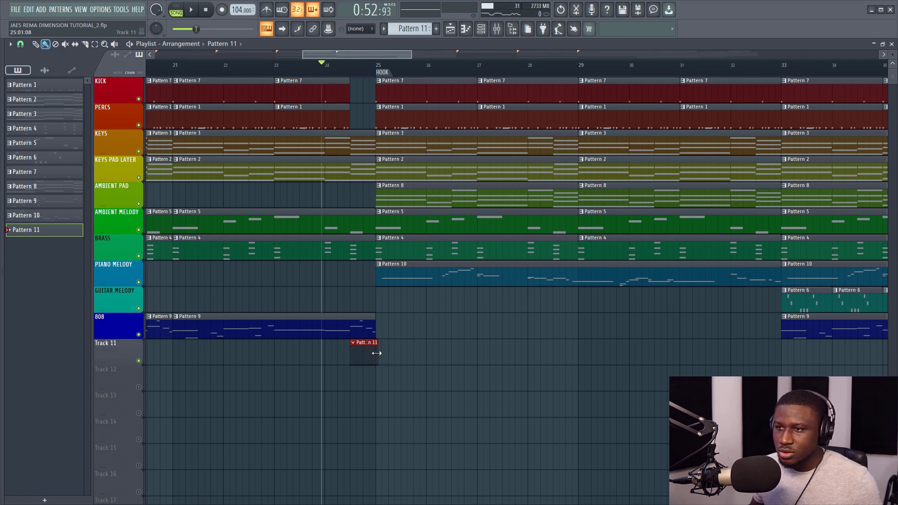
{"action": "double_click", "coordinate": [366, 338]}
{"action": "scroll", "coordinate": [557, 388], "scroll_direction": "down", "scroll_amount": 3}
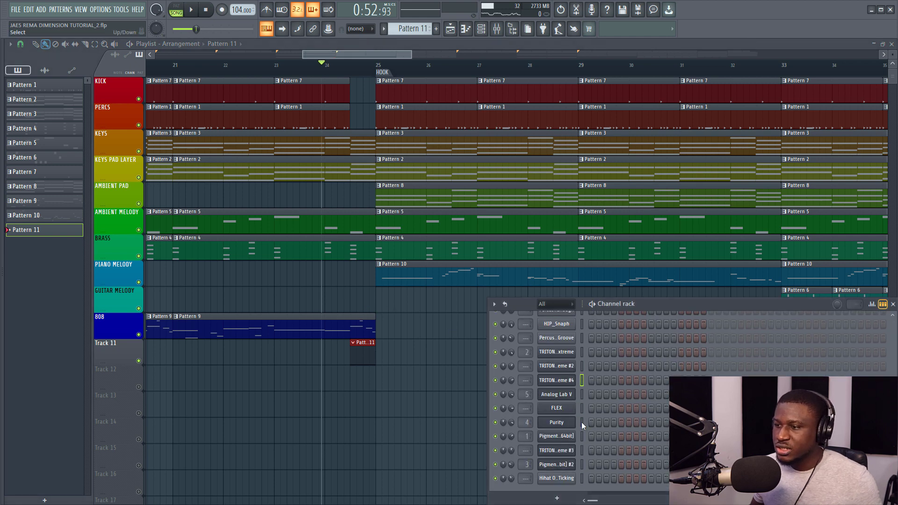
{"action": "scroll", "coordinate": [580, 402], "scroll_direction": "up", "scroll_amount": 3}
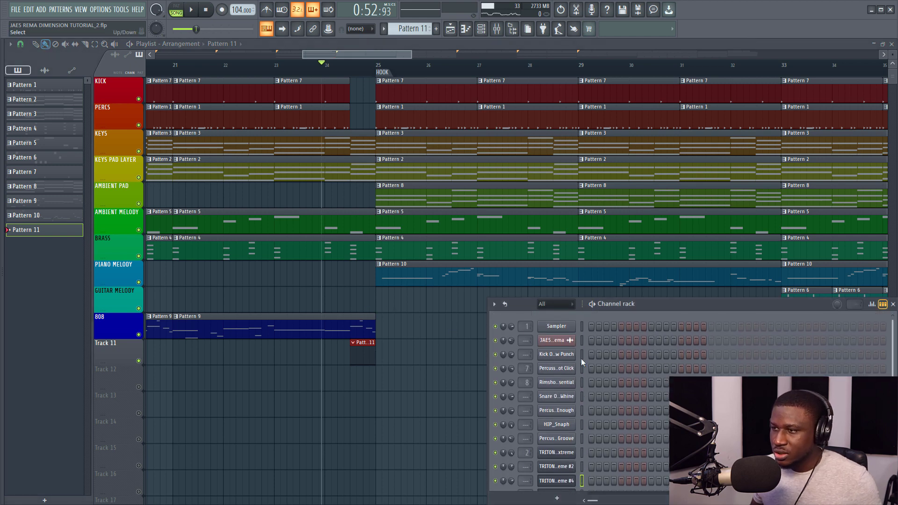
{"action": "right_click", "coordinate": [557, 356]}
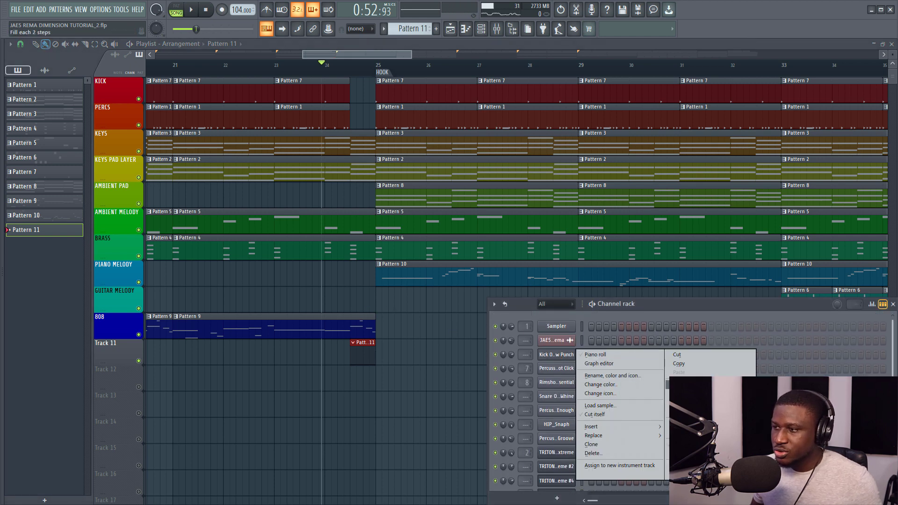
{"action": "left_click", "coordinate": [687, 382]}
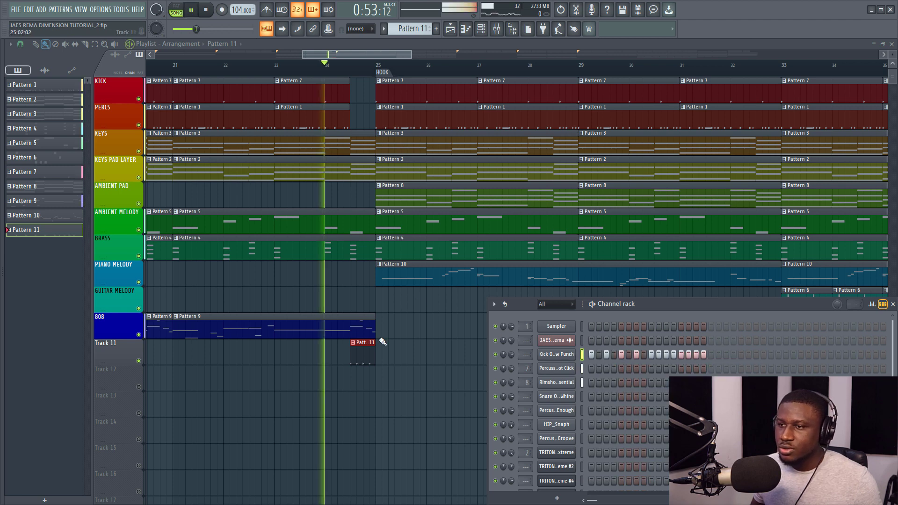
{"action": "key", "text": "F6"}
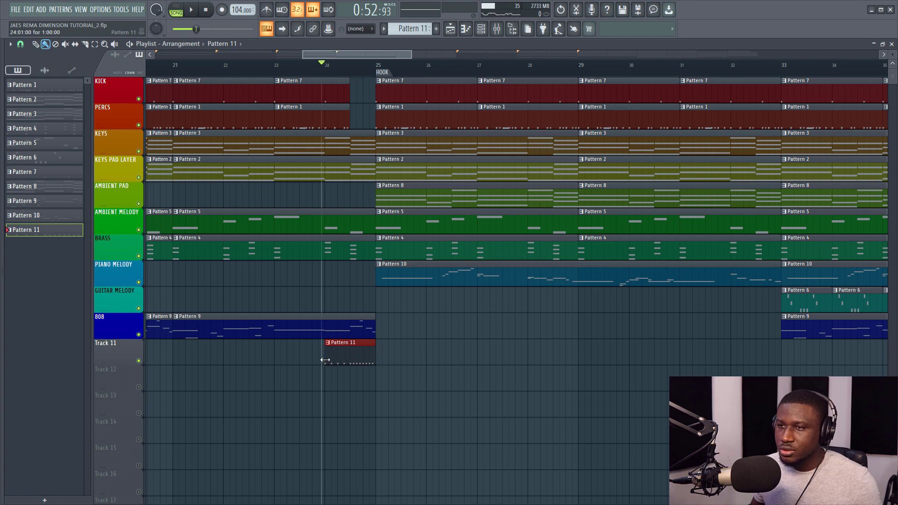
Step: Shift the Pattern 11 clip start and remove two Kick hits from the fill
{"action": "key", "text": "space"}
{"action": "left_click_drag", "start_coordinate": [325, 359], "coordinate": [350, 359]}
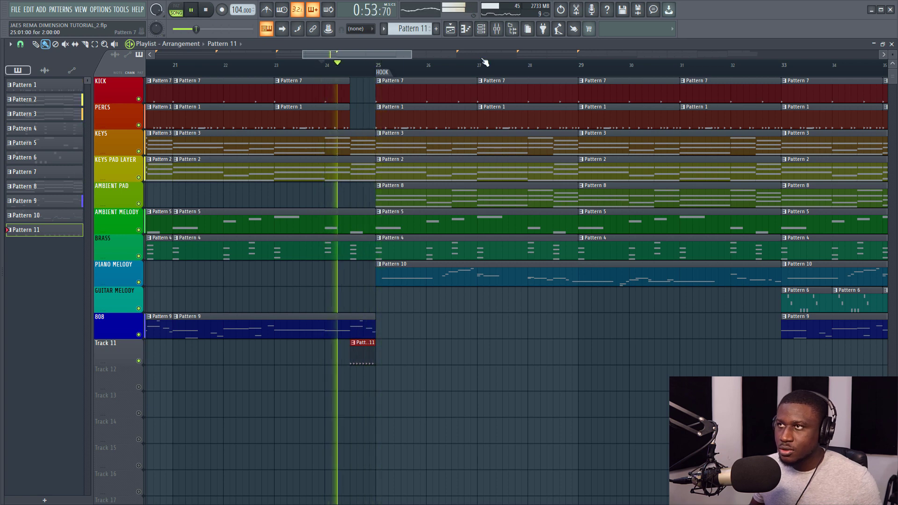
{"action": "key", "text": "F6"}
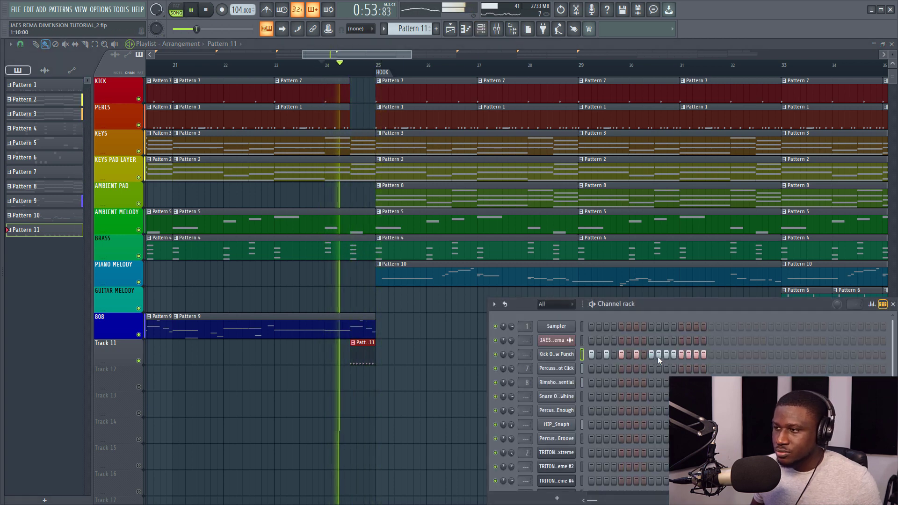
{"action": "left_click", "coordinate": [659, 355]}
{"action": "left_click", "coordinate": [674, 354]}
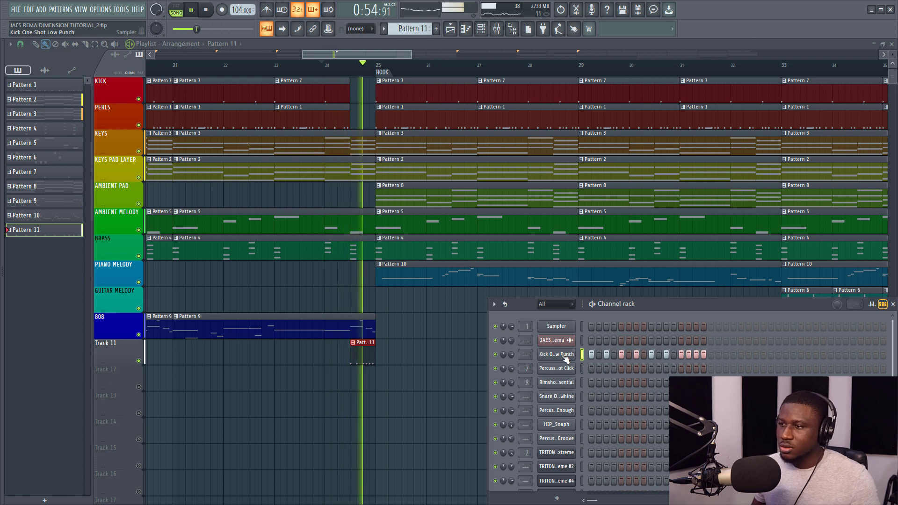
Step: Move the Kick channel's steps onto the Percussion Click channel
{"action": "key", "text": "space"}
{"action": "right_click", "coordinate": [566, 358]}
{"action": "left_click", "coordinate": [572, 383]}
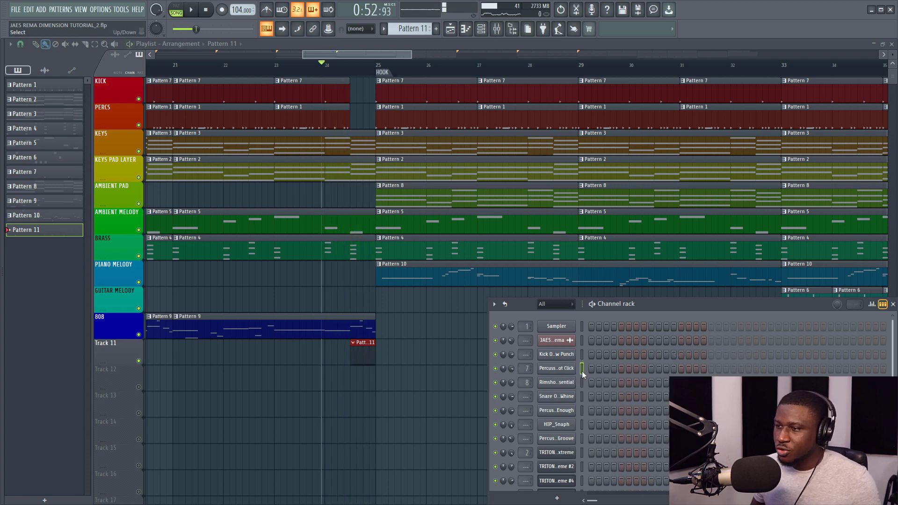
{"action": "right_click", "coordinate": [569, 372]}
{"action": "left_click", "coordinate": [578, 407]}
{"action": "key", "text": "space"}
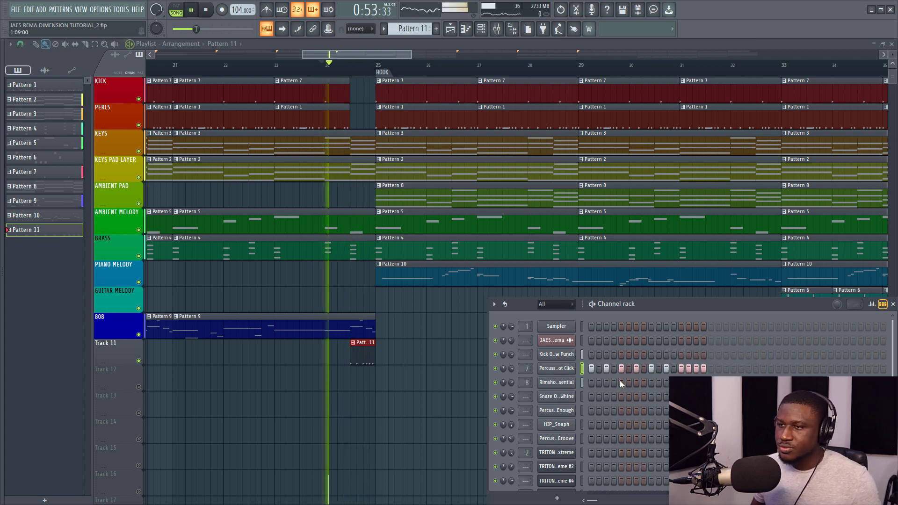
{"action": "key", "text": "space"}
Step: Delete the Pattern 11 clip from Track 11
{"action": "right_click", "coordinate": [568, 373]}
{"action": "left_click", "coordinate": [400, 360]}
{"action": "right_click", "coordinate": [364, 358]}
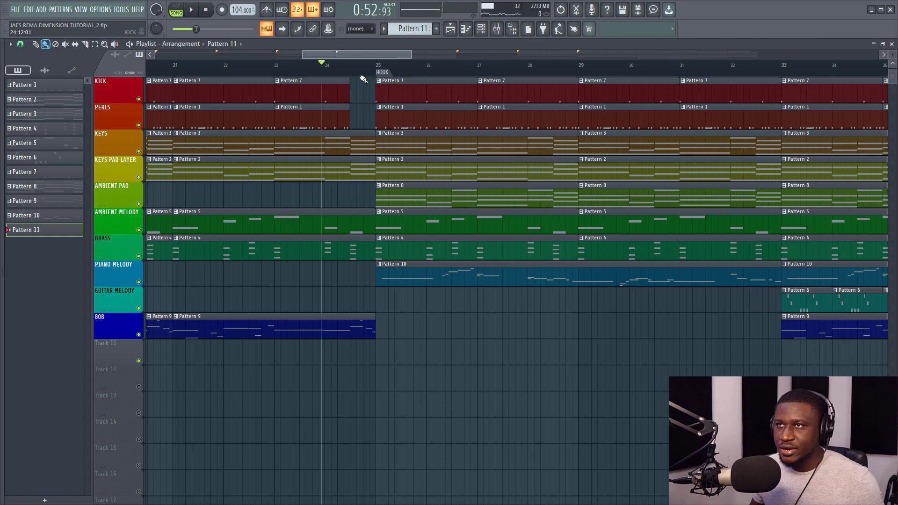
Step: Play back the song from just before the 2ND VERSE to audition the transition
{"action": "key", "text": "space"}
{"action": "scroll", "coordinate": [363, 72], "scroll_direction": "down", "scroll_amount": 4}
{"action": "scroll", "coordinate": [362, 71], "scroll_direction": "down", "scroll_amount": 3}
{"action": "scroll", "coordinate": [363, 71], "scroll_direction": "down", "scroll_amount": 1}
{"action": "scroll", "coordinate": [362, 71], "scroll_direction": "up", "scroll_amount": 2}
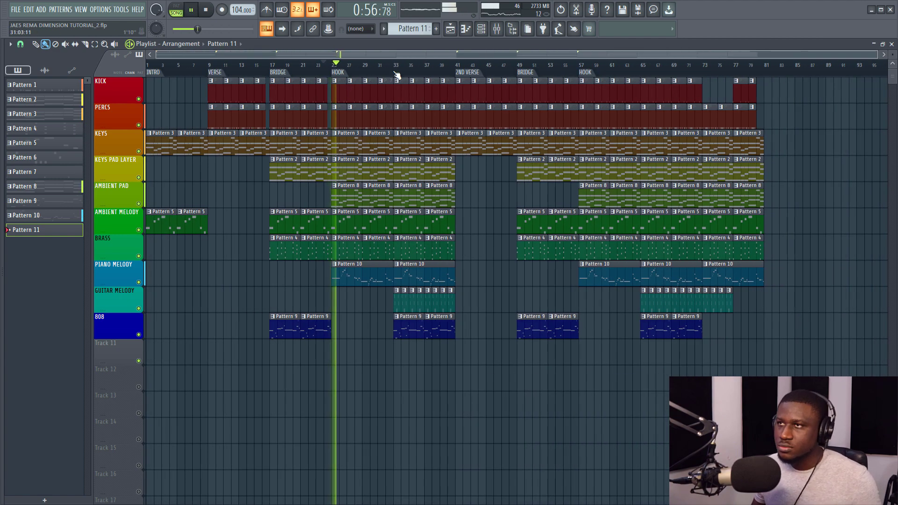
{"action": "left_click", "coordinate": [445, 70]}
{"action": "scroll", "coordinate": [447, 72], "scroll_direction": "up", "scroll_amount": 5}
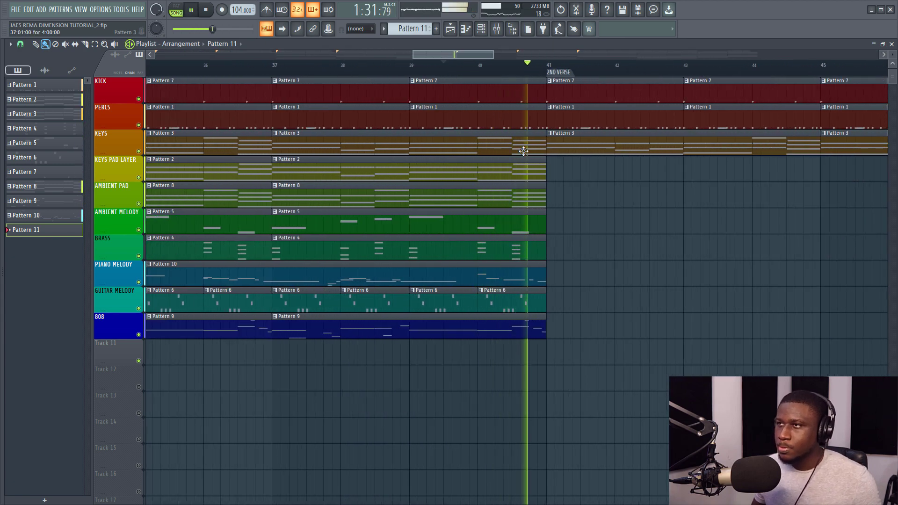
{"action": "key", "text": "space"}
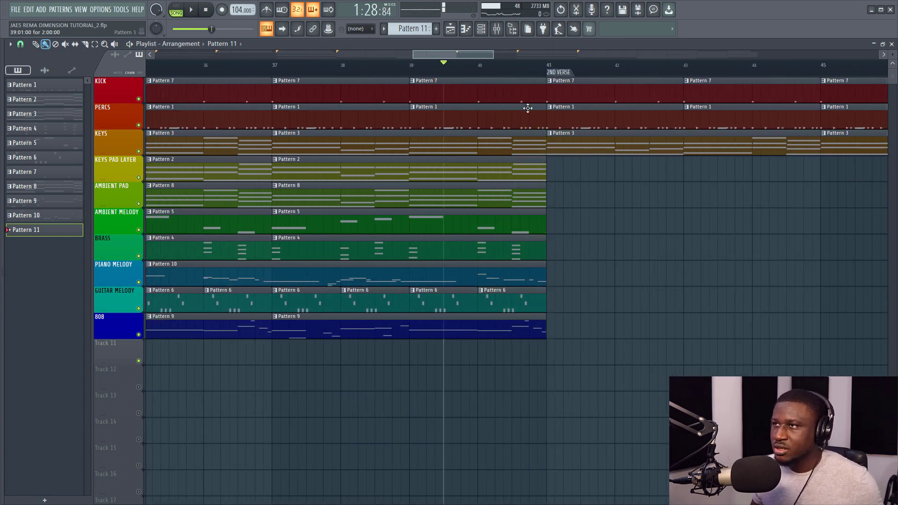
Step: Shorten the Kick and Percs clips to end before bar 41 and play back
{"action": "left_click_drag", "start_coordinate": [528, 96], "coordinate": [506, 123]}
{"action": "key", "text": "space"}
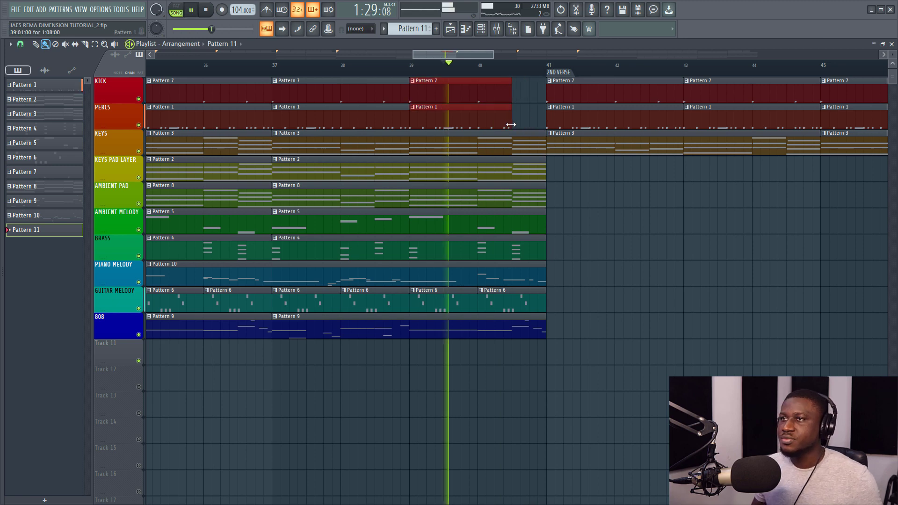
{"action": "scroll", "coordinate": [506, 71], "scroll_direction": "down", "scroll_amount": 5}
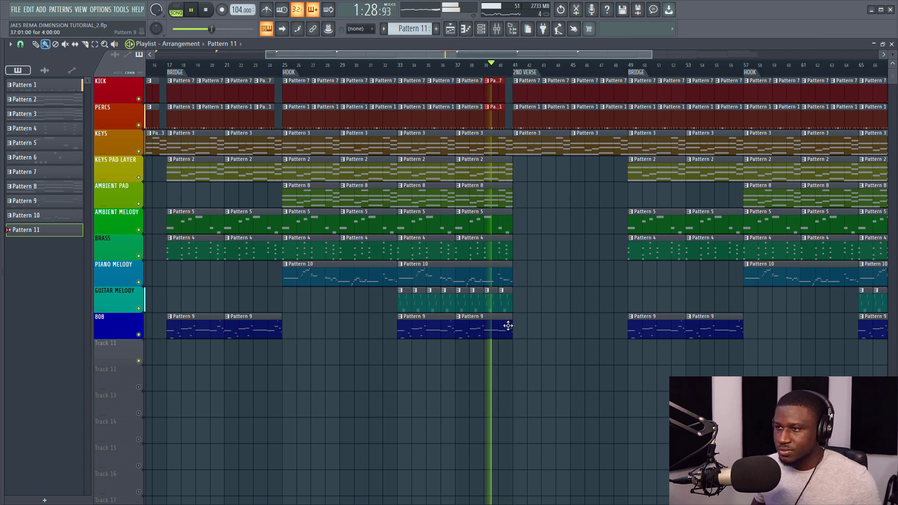
Step: Trim the 808, Guitar Melody and Brass clips to end at bar 40 and play the gap
{"action": "left_click_drag", "start_coordinate": [512, 328], "coordinate": [502, 329]}
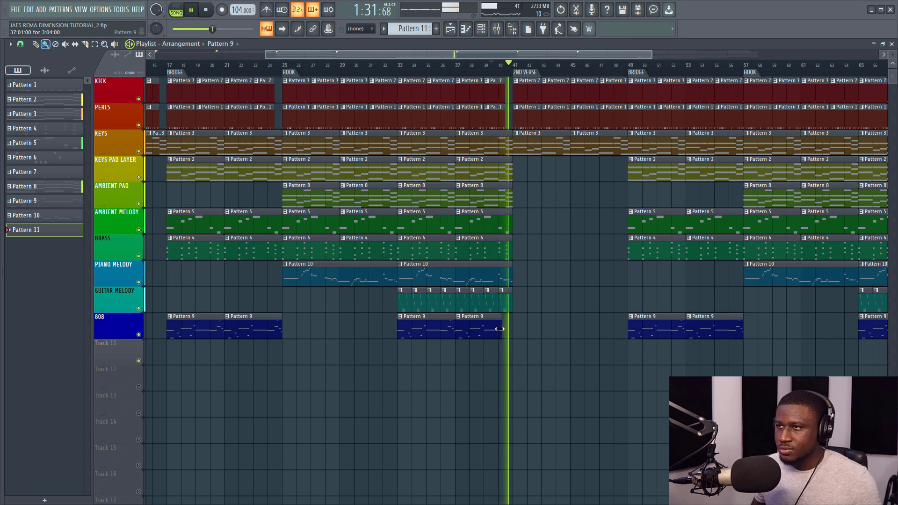
{"action": "key", "text": "space"}
{"action": "scroll", "coordinate": [488, 202], "scroll_direction": "up", "scroll_amount": 5}
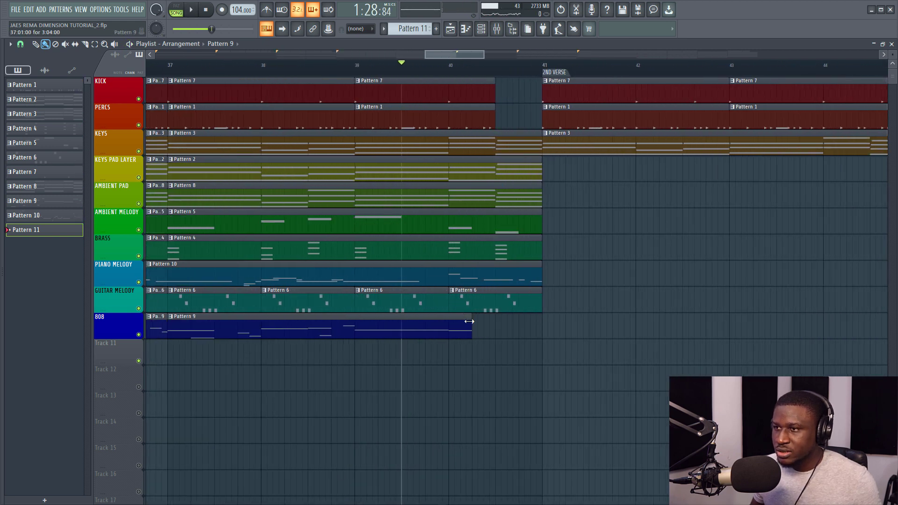
{"action": "left_click_drag", "start_coordinate": [469, 322], "coordinate": [486, 321]}
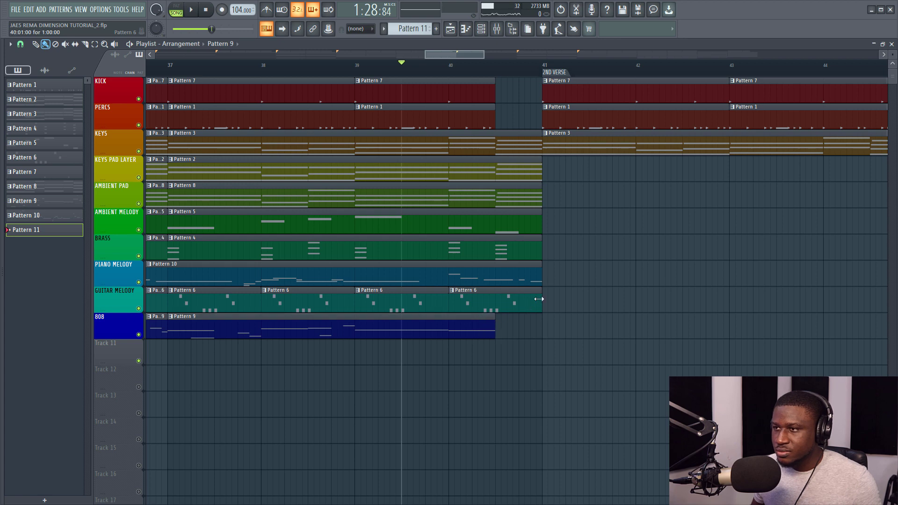
{"action": "left_click_drag", "start_coordinate": [539, 299], "coordinate": [498, 299]}
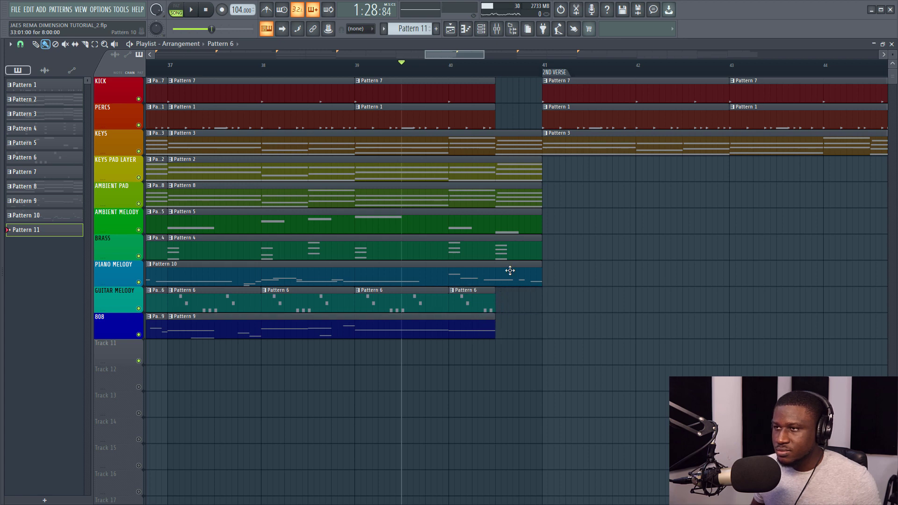
{"action": "left_click_drag", "start_coordinate": [539, 244], "coordinate": [497, 246]}
{"action": "key", "text": "space"}
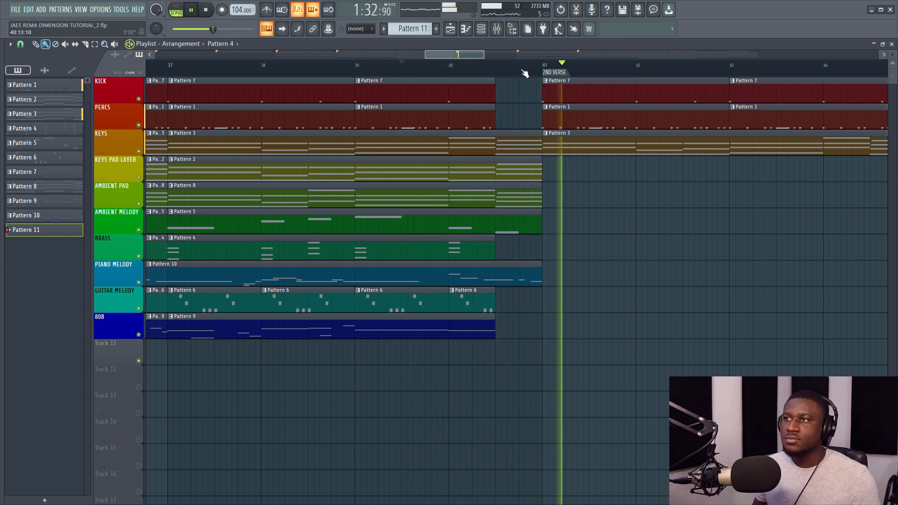
Step: Select the Kick and Percs clips at bar 43, then play from the 2ND VERSE start
{"action": "scroll", "coordinate": [525, 71], "scroll_direction": "down", "scroll_amount": 2}
{"action": "scroll", "coordinate": [525, 72], "scroll_direction": "down", "scroll_amount": 5}
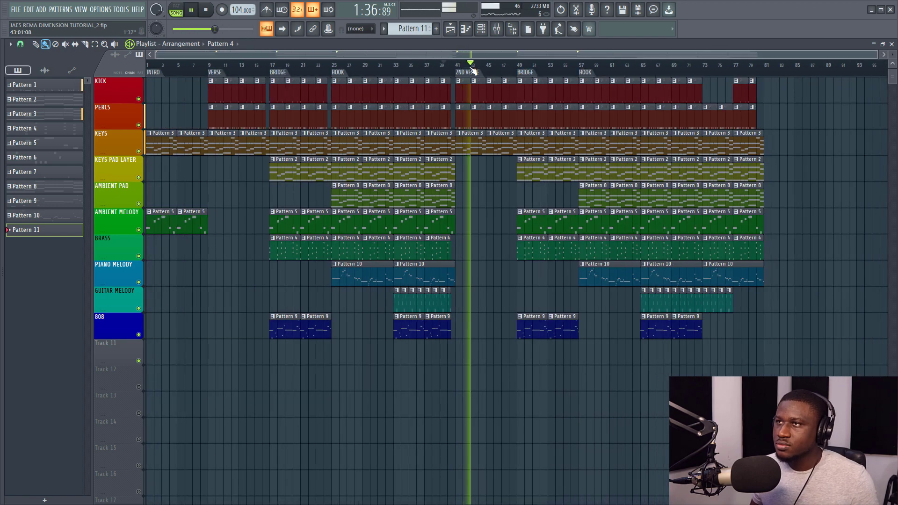
{"action": "scroll", "coordinate": [474, 70], "scroll_direction": "up", "scroll_amount": 2}
{"action": "scroll", "coordinate": [474, 70], "scroll_direction": "up", "scroll_amount": 3}
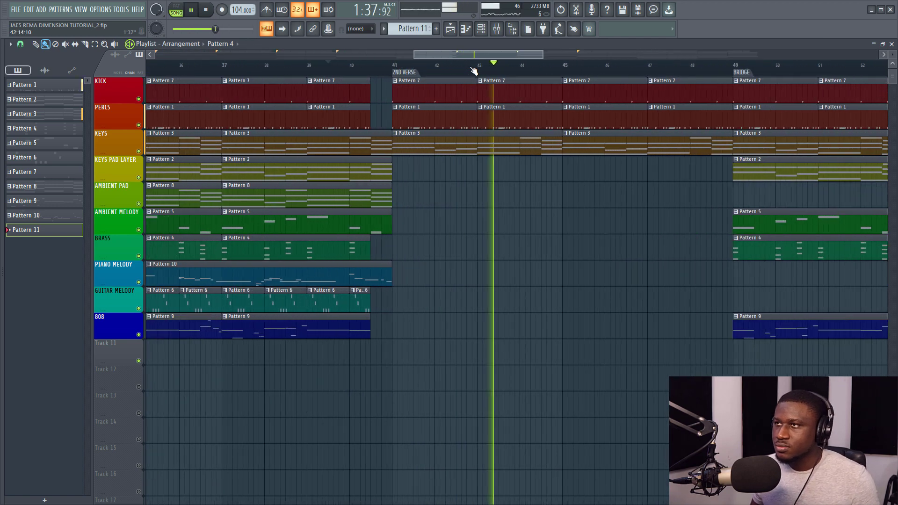
{"action": "key", "text": "space"}
{"action": "left_click", "coordinate": [519, 74]}
{"action": "left_click_drag", "start_coordinate": [540, 80], "coordinate": [518, 102]}
{"action": "left_click", "coordinate": [393, 69]}
{"action": "key", "text": "space"}
Step: Try ending the Keys clip at bar 48 before the BRIDGE, then undo it
{"action": "scroll", "coordinate": [396, 70], "scroll_direction": "down", "scroll_amount": 3}
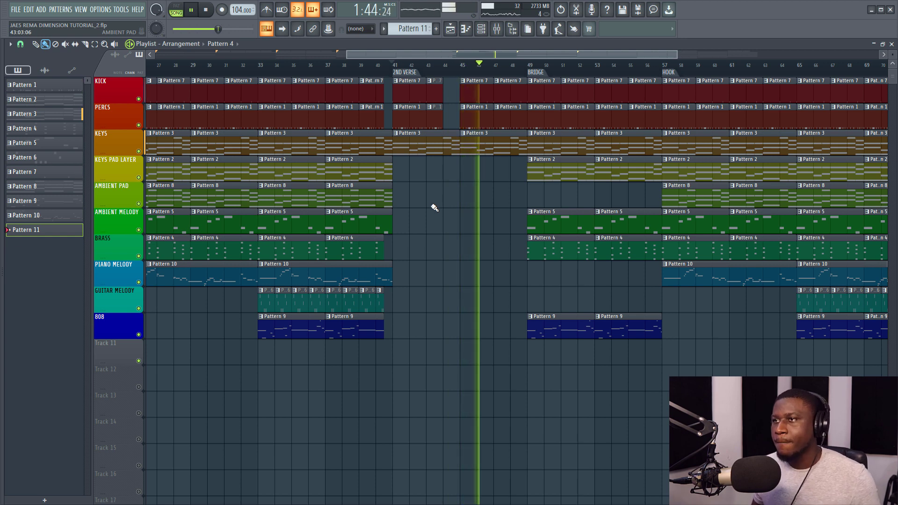
{"action": "left_click", "coordinate": [519, 146]}
{"action": "left_click_drag", "start_coordinate": [525, 146], "coordinate": [508, 145]}
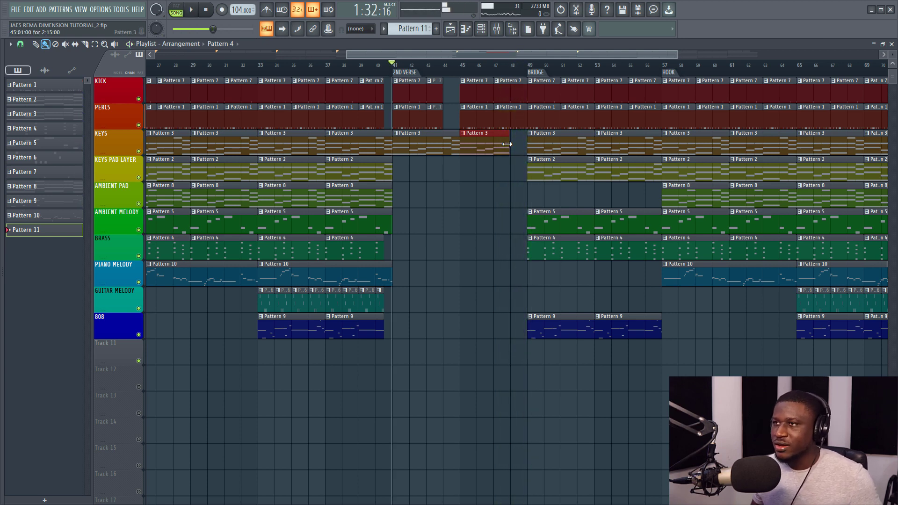
{"action": "key", "text": "ctrl+z"}
{"action": "left_click", "coordinate": [511, 74]}
{"action": "scroll", "coordinate": [510, 75], "scroll_direction": "up", "scroll_amount": 3}
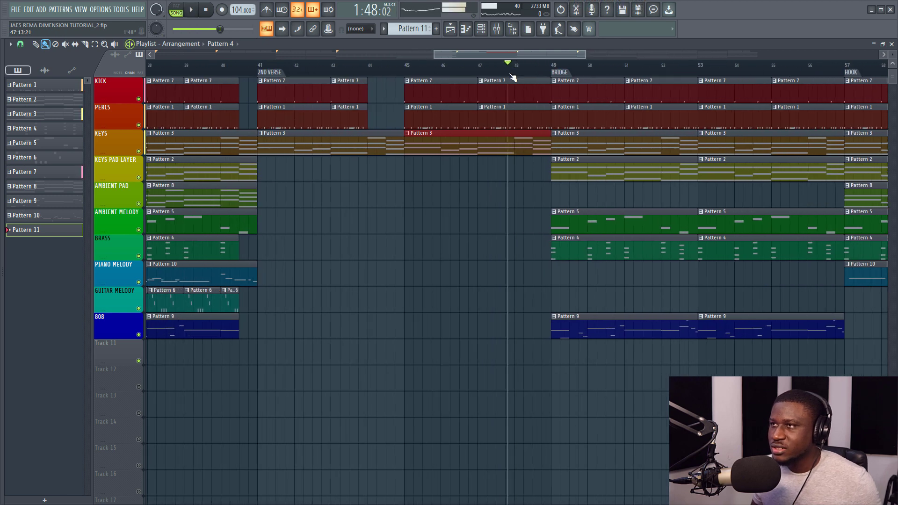
Step: End the bar-47 Kick clip just before the BRIDGE and play back the drop
{"action": "left_click", "coordinate": [540, 100]}
{"action": "key", "text": "space"}
{"action": "left_click_drag", "start_coordinate": [548, 99], "coordinate": [519, 98]}
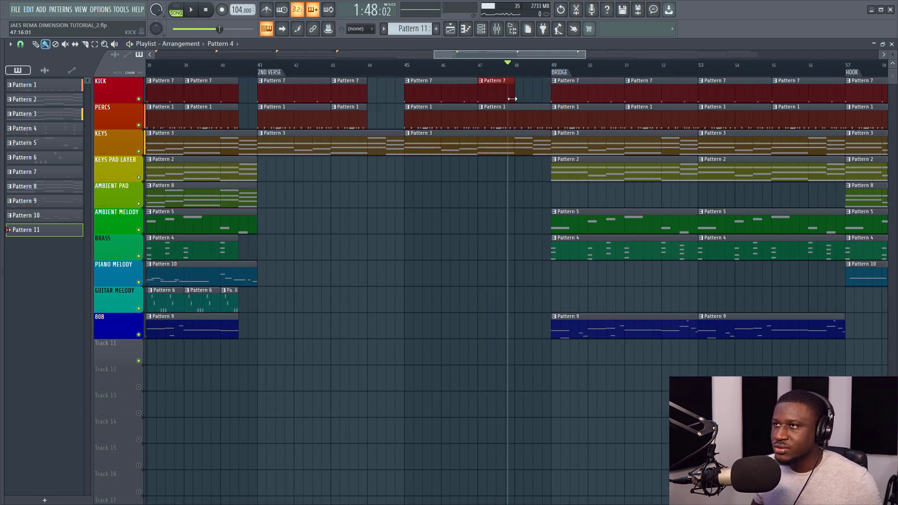
{"action": "key", "text": "space"}
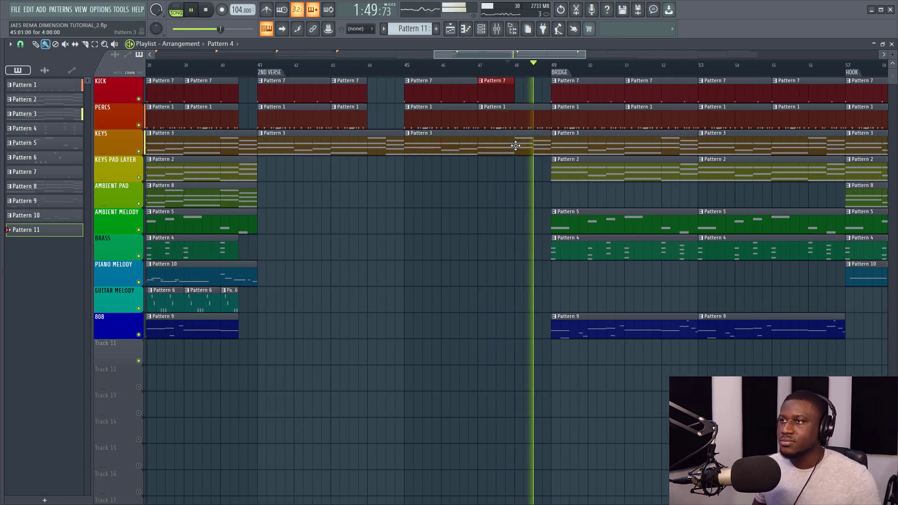
{"action": "left_click", "coordinate": [480, 70]}
{"action": "scroll", "coordinate": [481, 70], "scroll_direction": "down", "scroll_amount": 4}
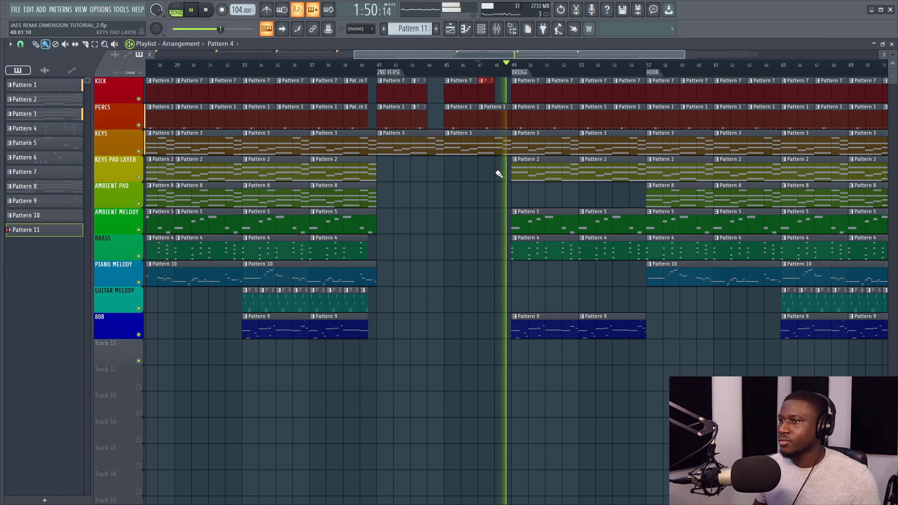
Step: Stop playback, zoom the Playlist out and place the song position at bar 73
{"action": "key", "text": "space"}
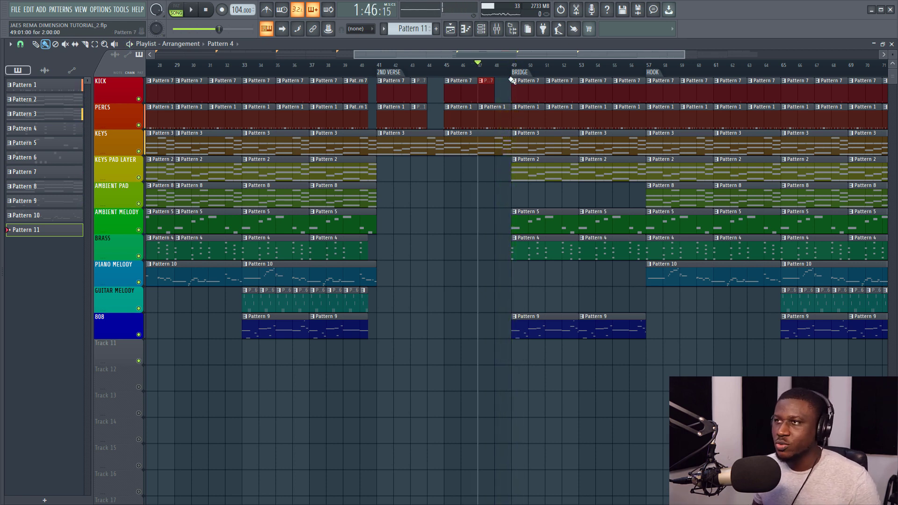
{"action": "scroll", "coordinate": [511, 80], "scroll_direction": "down", "scroll_amount": 5}
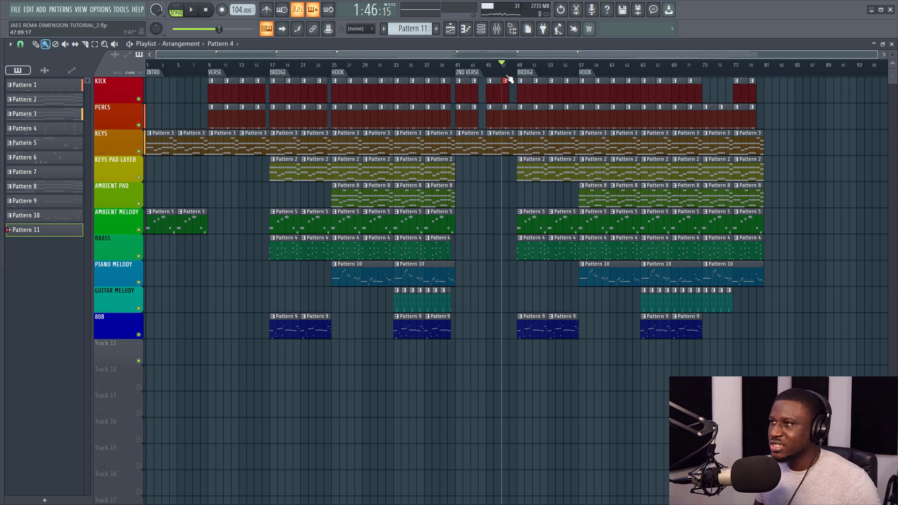
{"action": "left_click", "coordinate": [706, 68]}
{"action": "left_click_drag", "start_coordinate": [708, 70], "coordinate": [707, 71]}
Step: Set snap to Markers and add a time marker named OUTRO at bar 73
{"action": "left_click", "coordinate": [20, 43]}
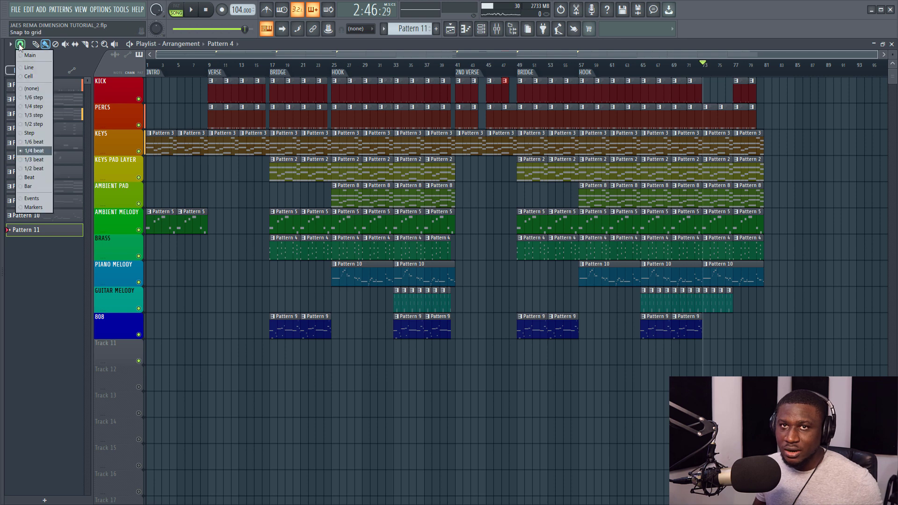
{"action": "left_click", "coordinate": [22, 184]}
{"action": "left_click_drag", "start_coordinate": [717, 73], "coordinate": [705, 74]}
{"action": "double_click", "coordinate": [644, 79]}
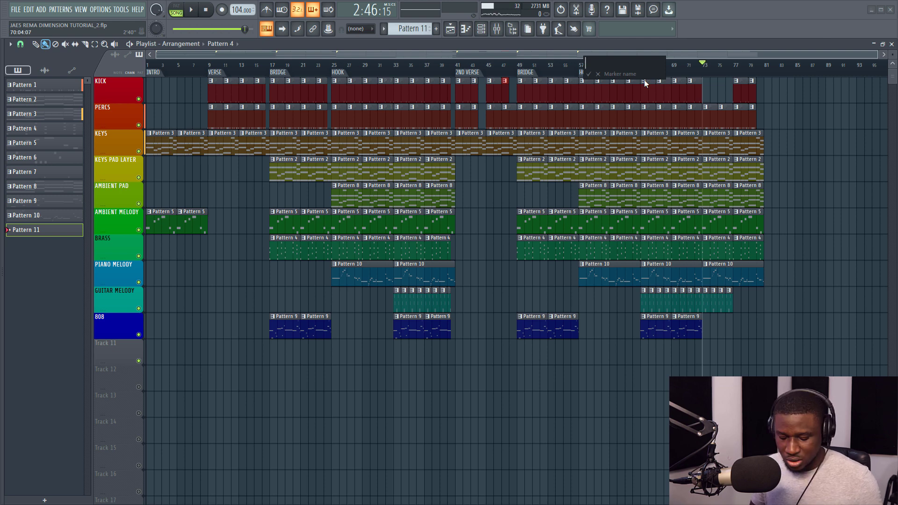
{"action": "type", "text": "OUTRO"}
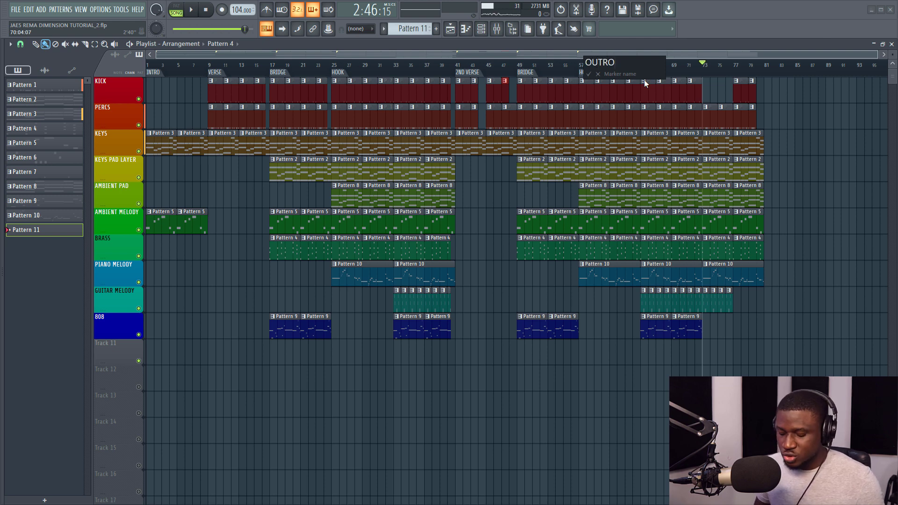
{"action": "key", "text": "Return"}
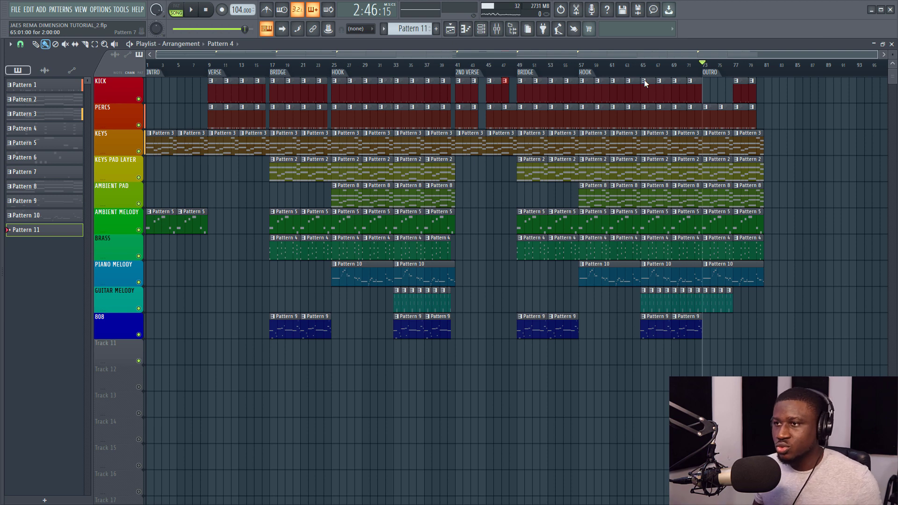